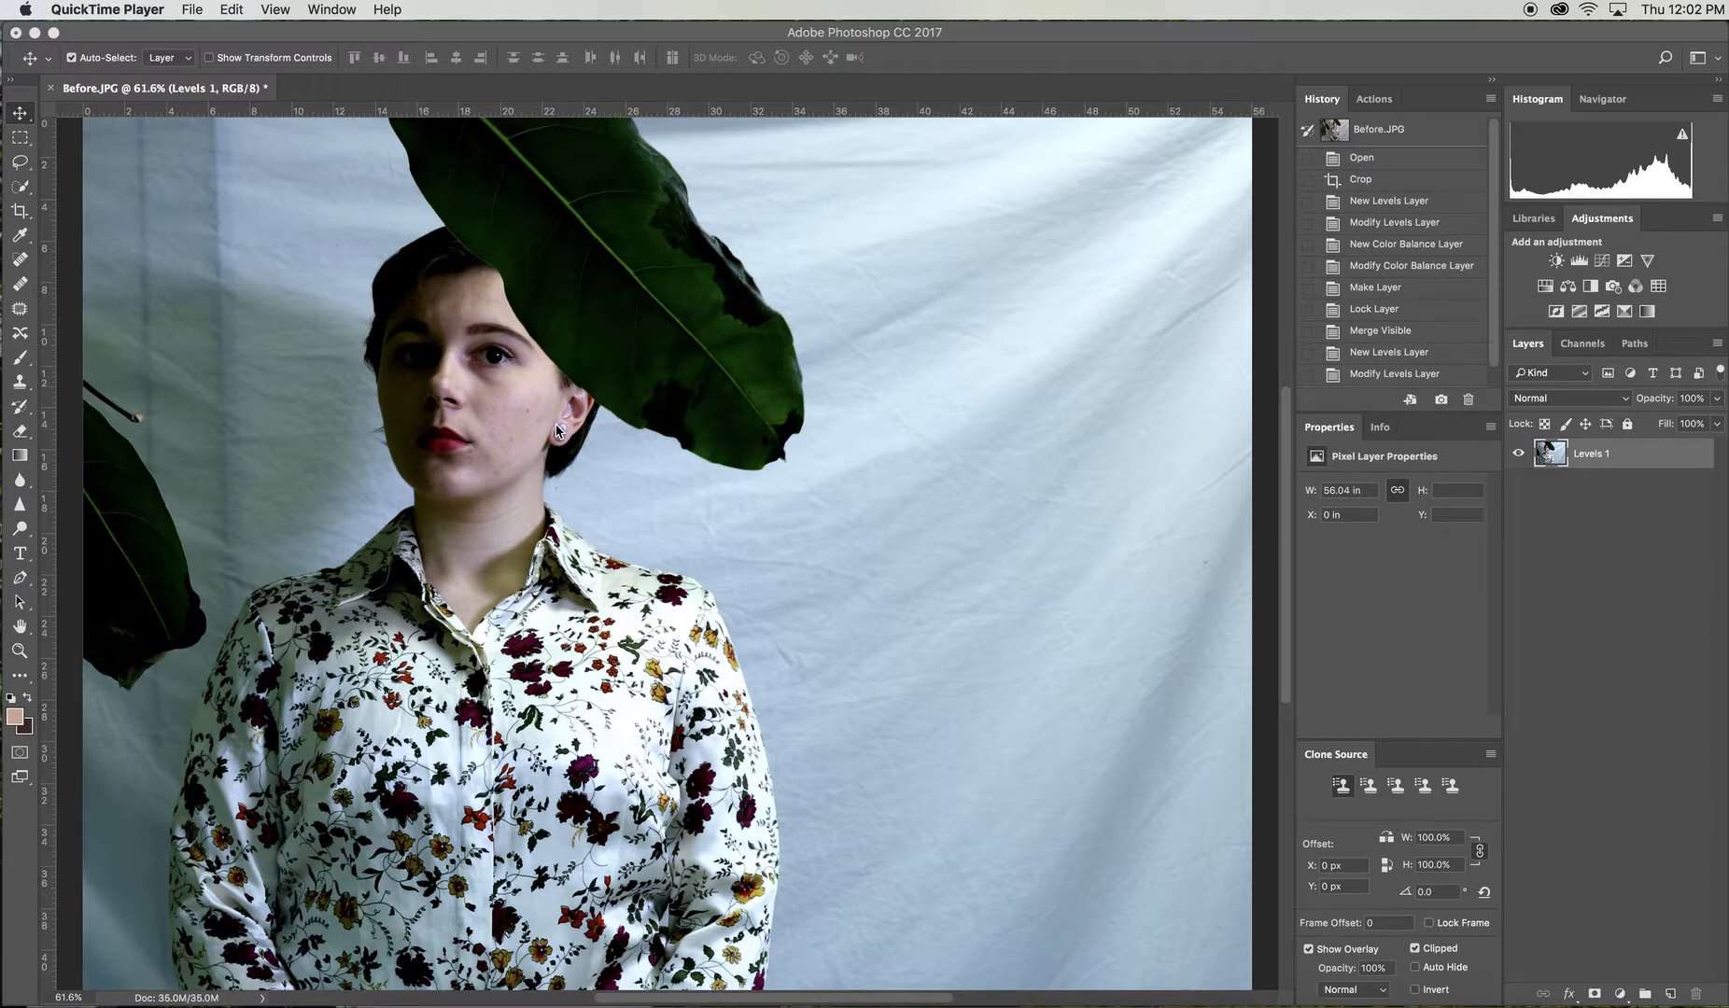
Open the Liquify filter on the Levels 1 layer and reposition its window so the photo and all filter properties fit on screen.
{"action": "left_click", "coordinate": [557, 430]}
{"action": "left_click", "coordinate": [453, 203]}
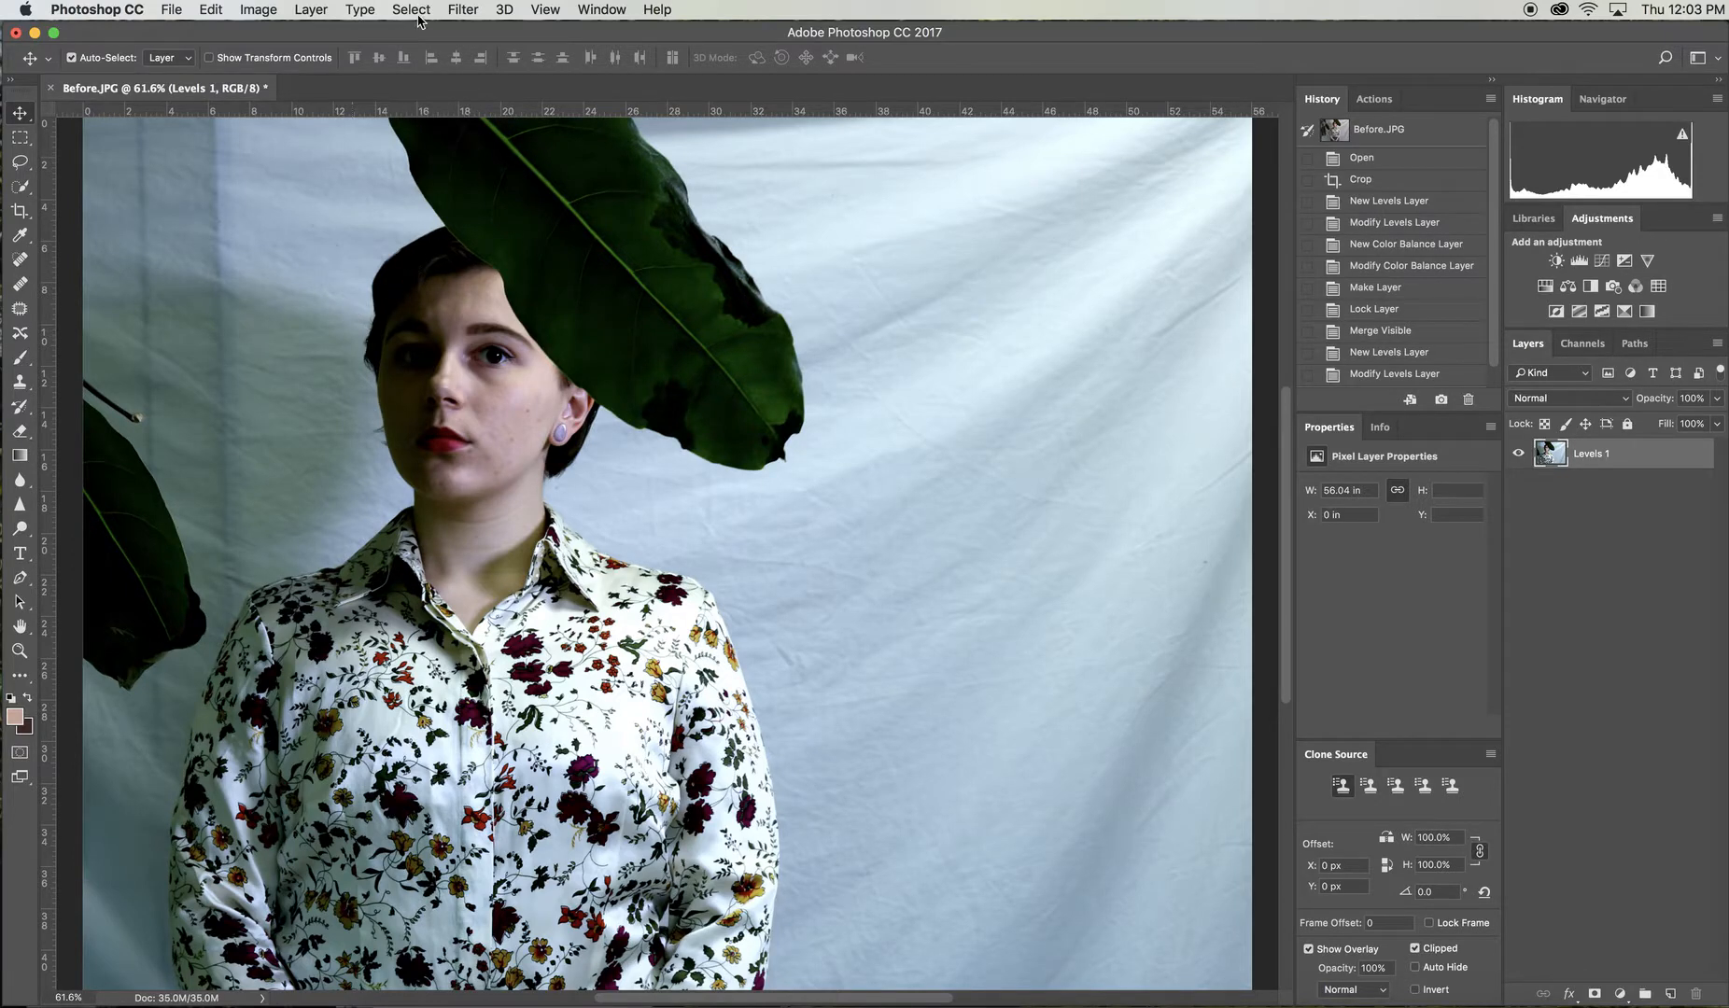
{"action": "left_click", "coordinate": [463, 11]}
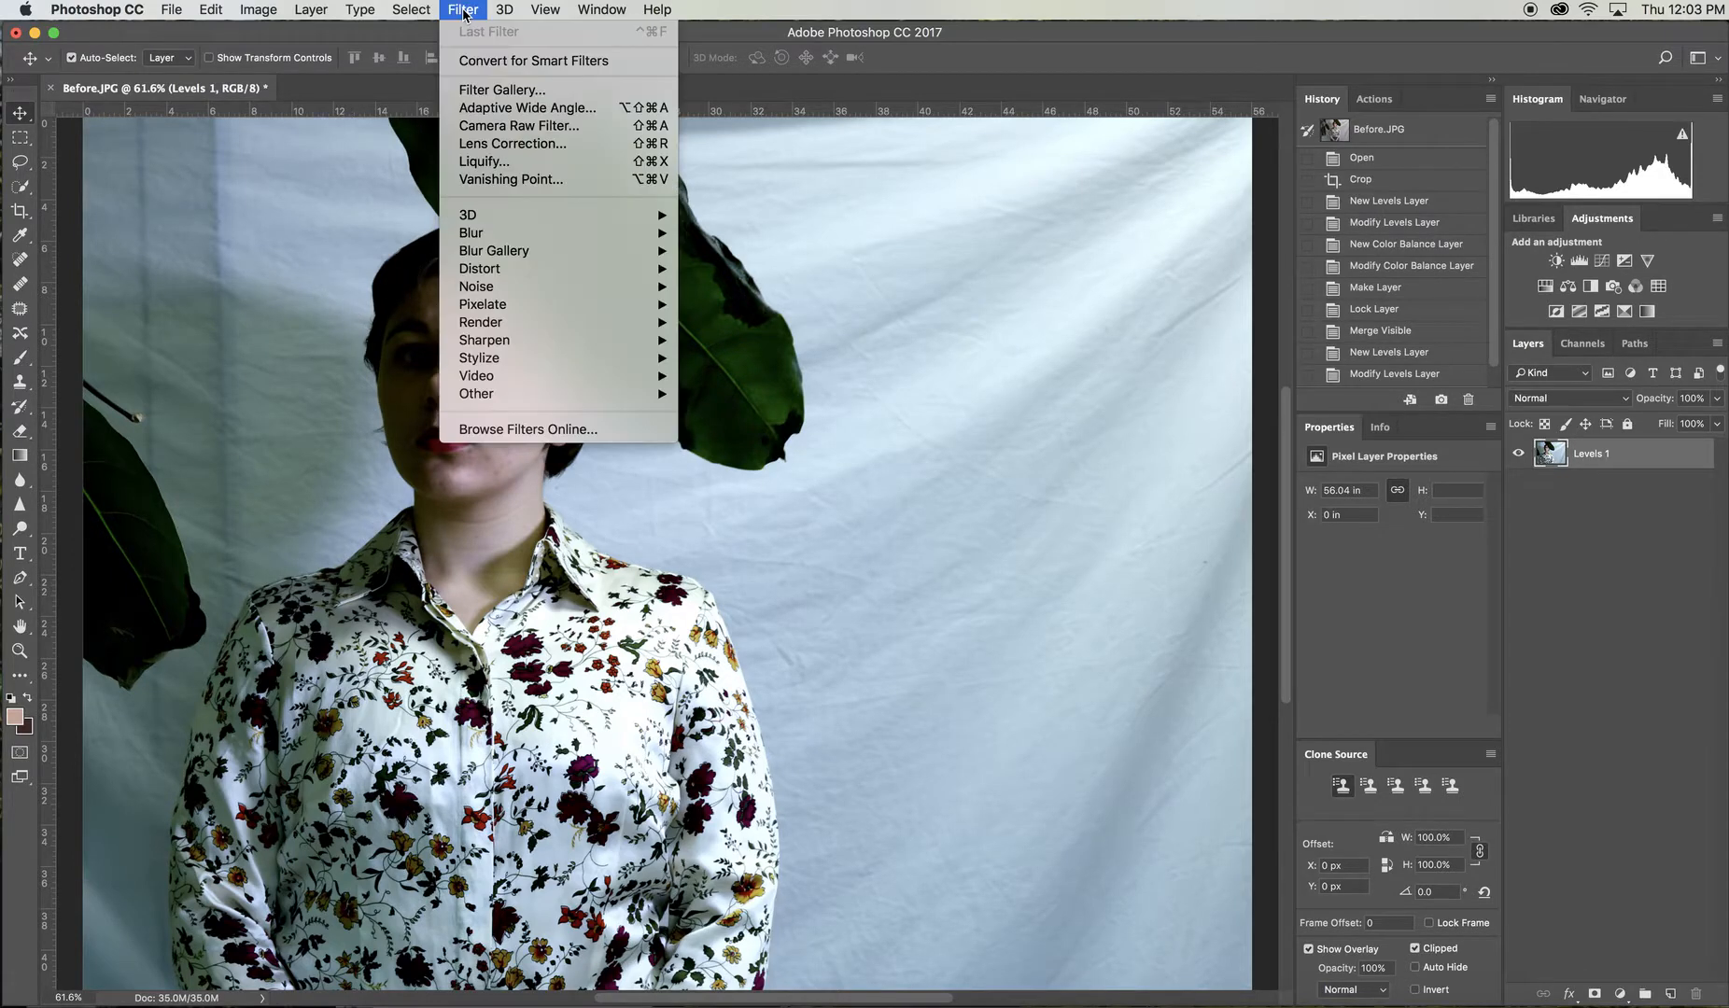
{"action": "left_click", "coordinate": [487, 162]}
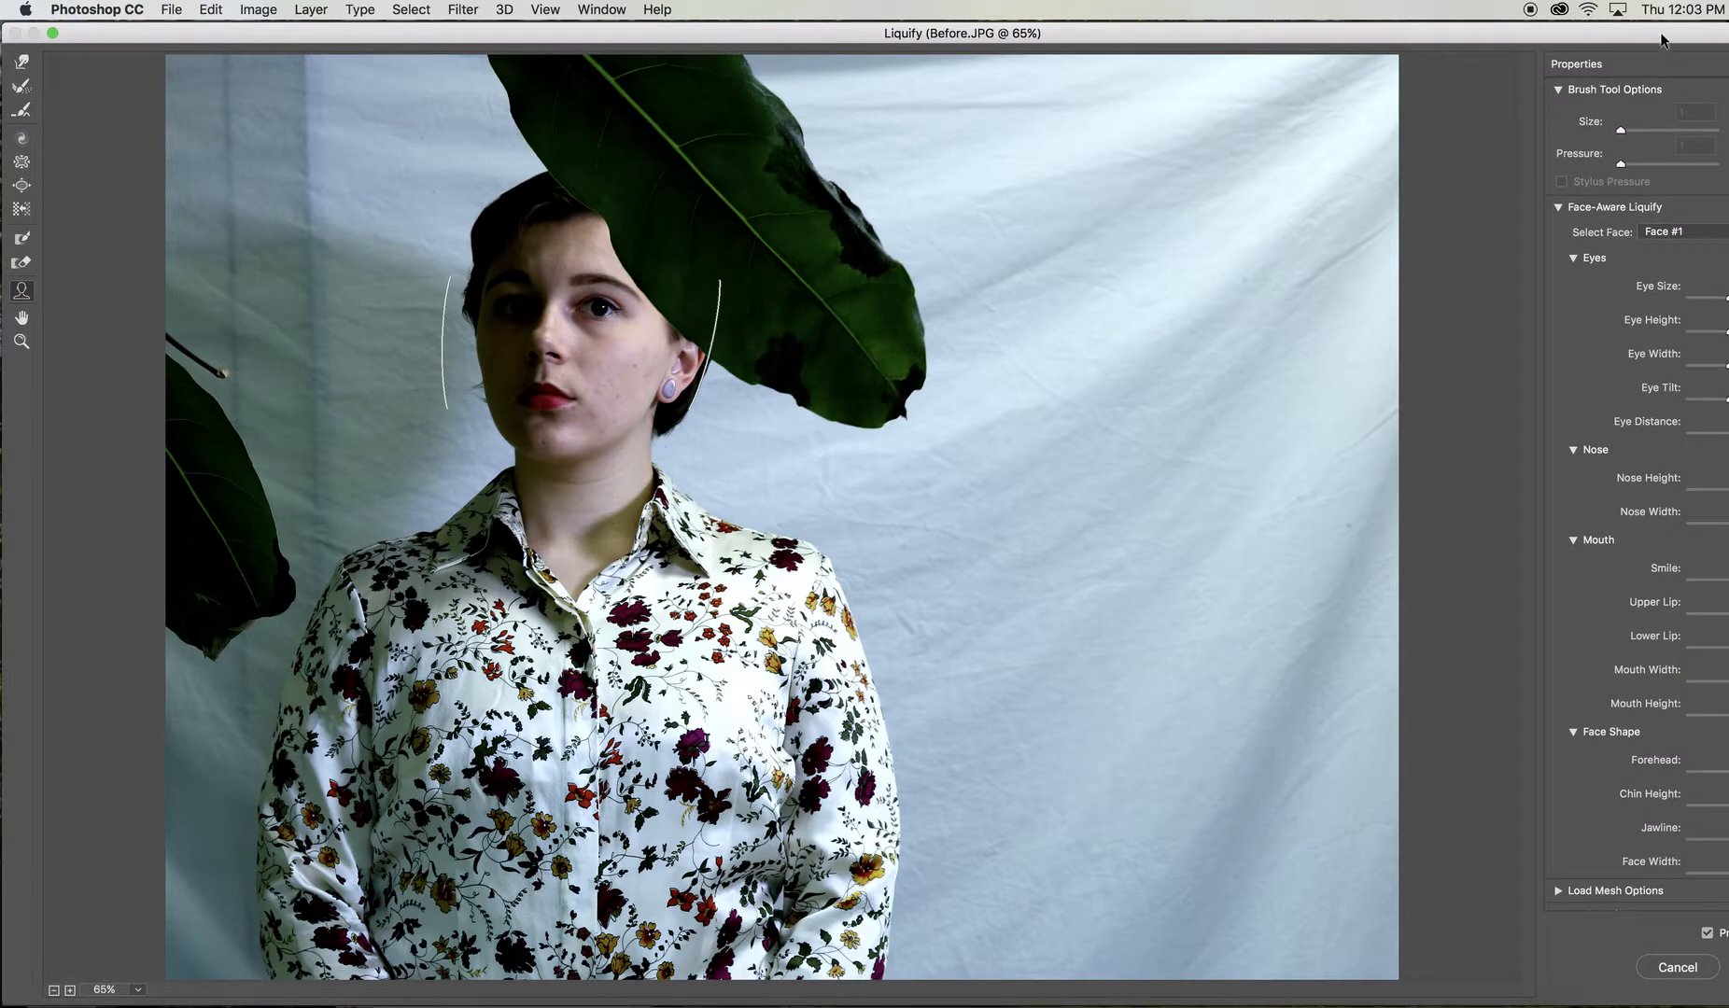
{"action": "left_click_drag", "start_coordinate": [1653, 30], "coordinate": [1404, 30]}
{"action": "left_click_drag", "start_coordinate": [1704, 296], "coordinate": [1517, 299]}
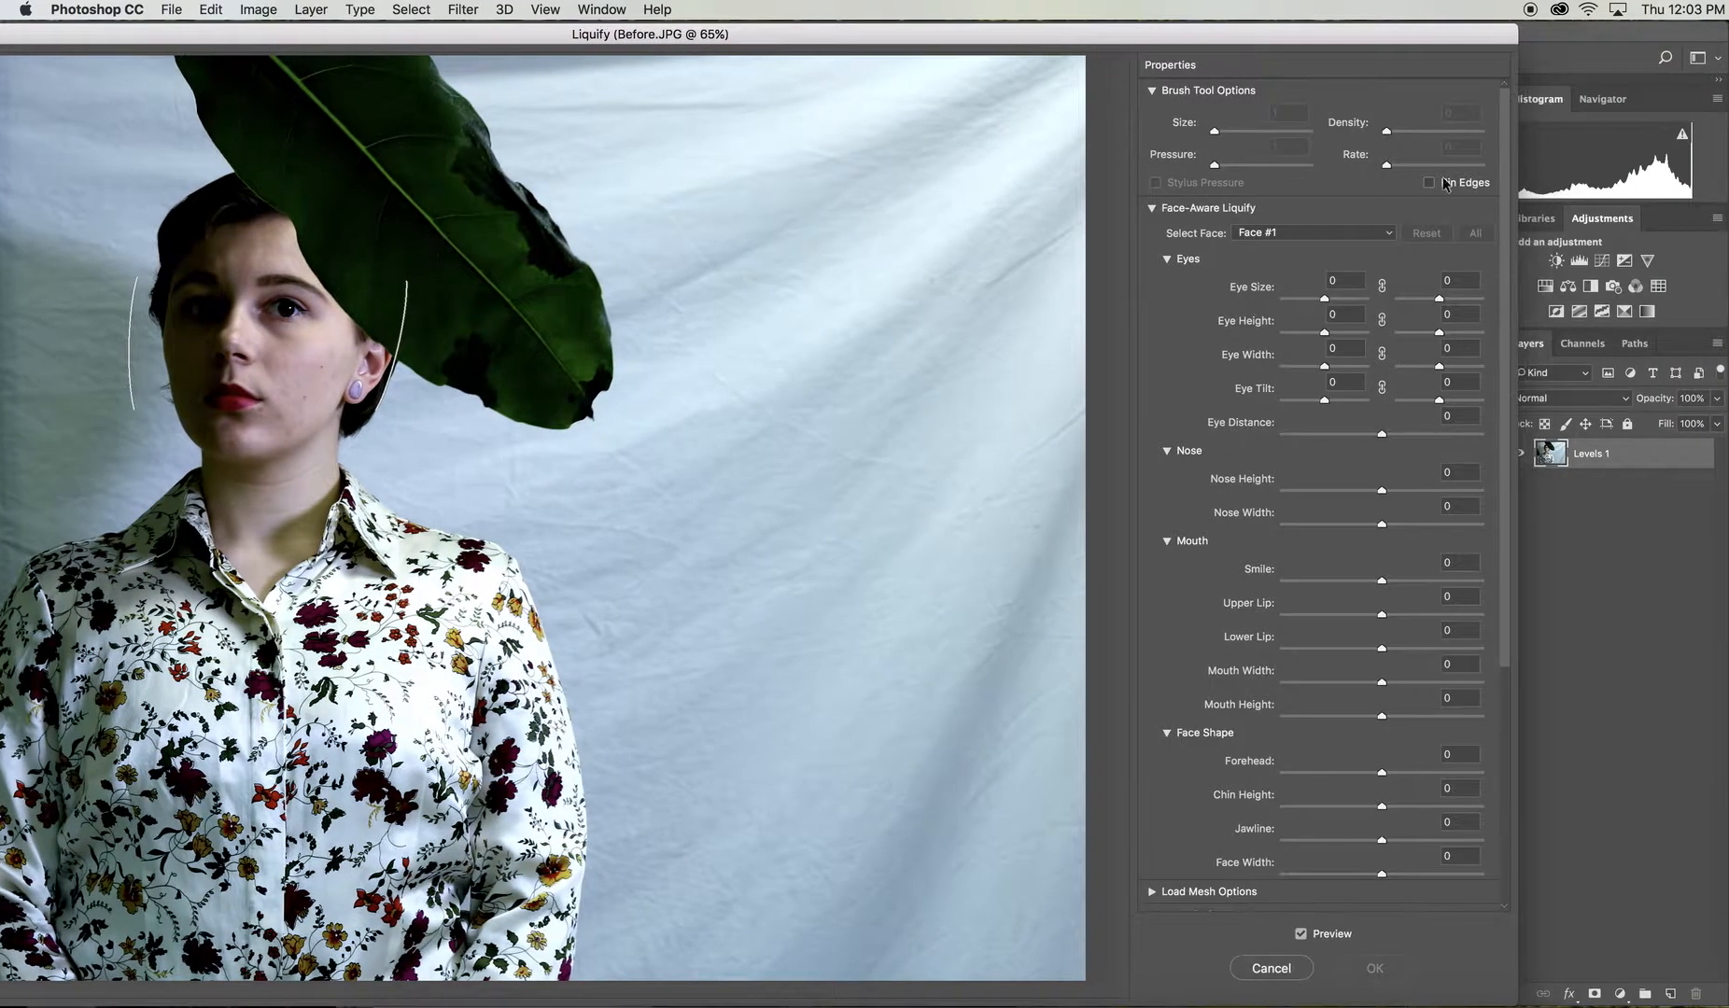
{"action": "left_click_drag", "start_coordinate": [1255, 31], "coordinate": [1471, 42]}
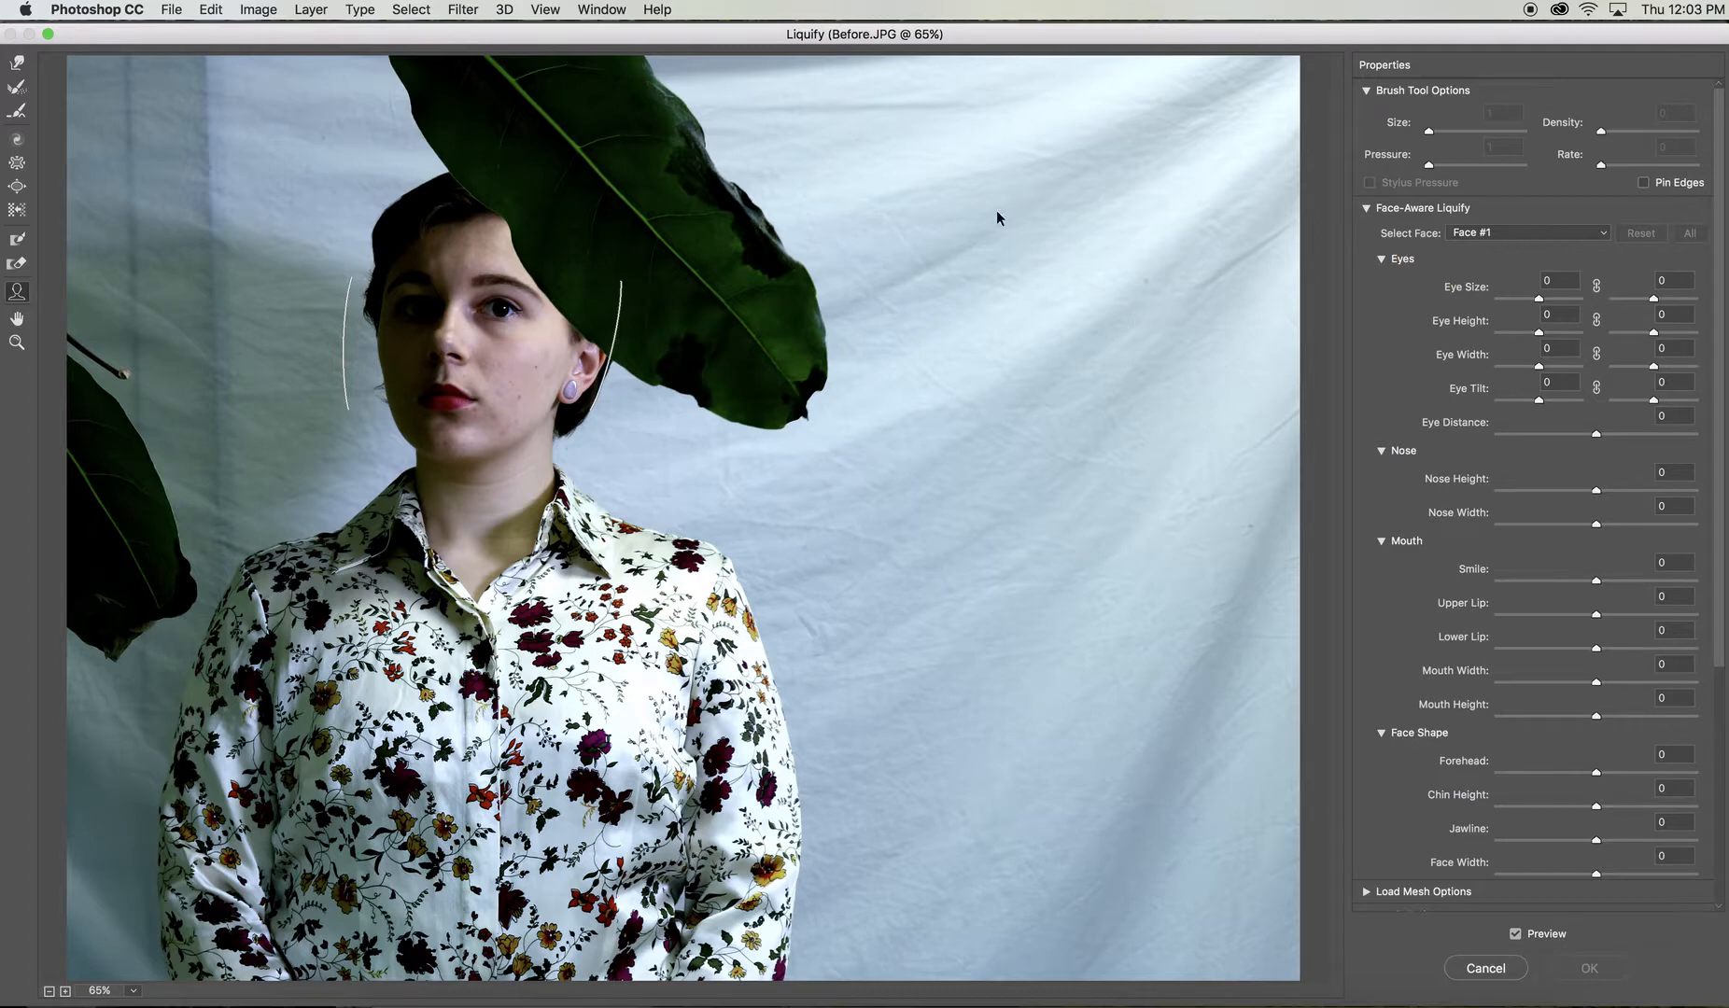
{"action": "left_click_drag", "start_coordinate": [831, 33], "coordinate": [833, 35]}
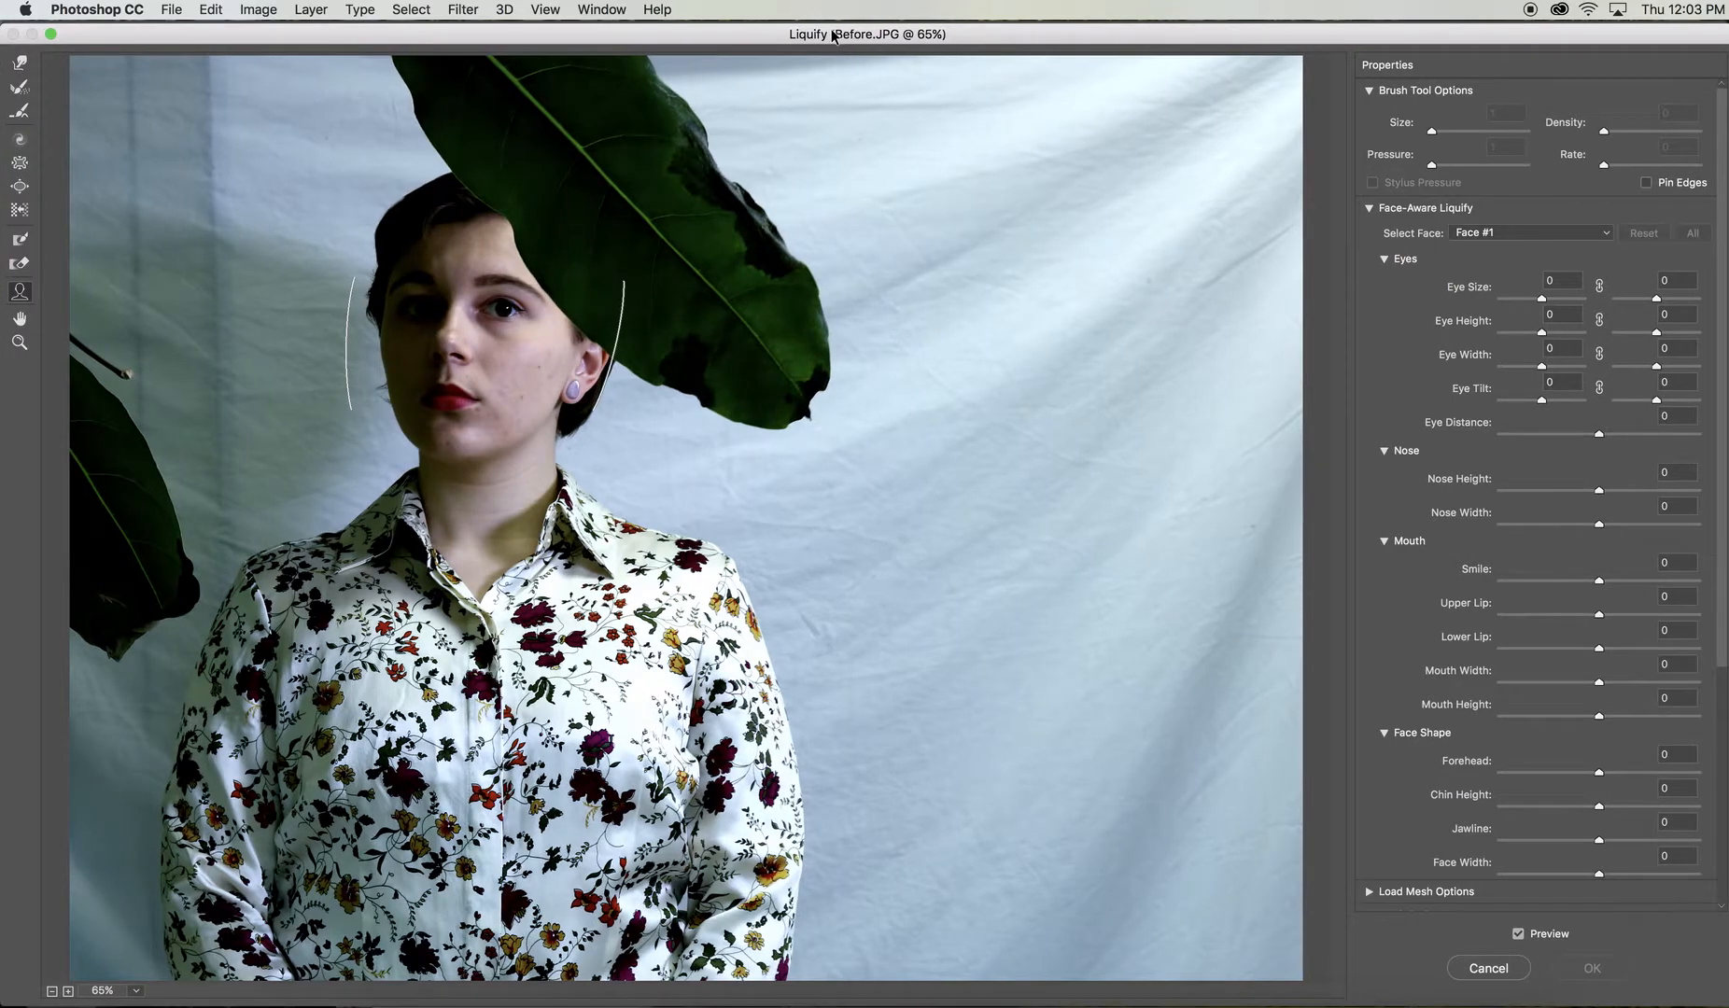
Lift the corner of the mouth directly on the face to a Smile value of 34.
{"action": "mouse_move", "coordinate": [483, 350]}
{"action": "mouse_move", "coordinate": [421, 397]}
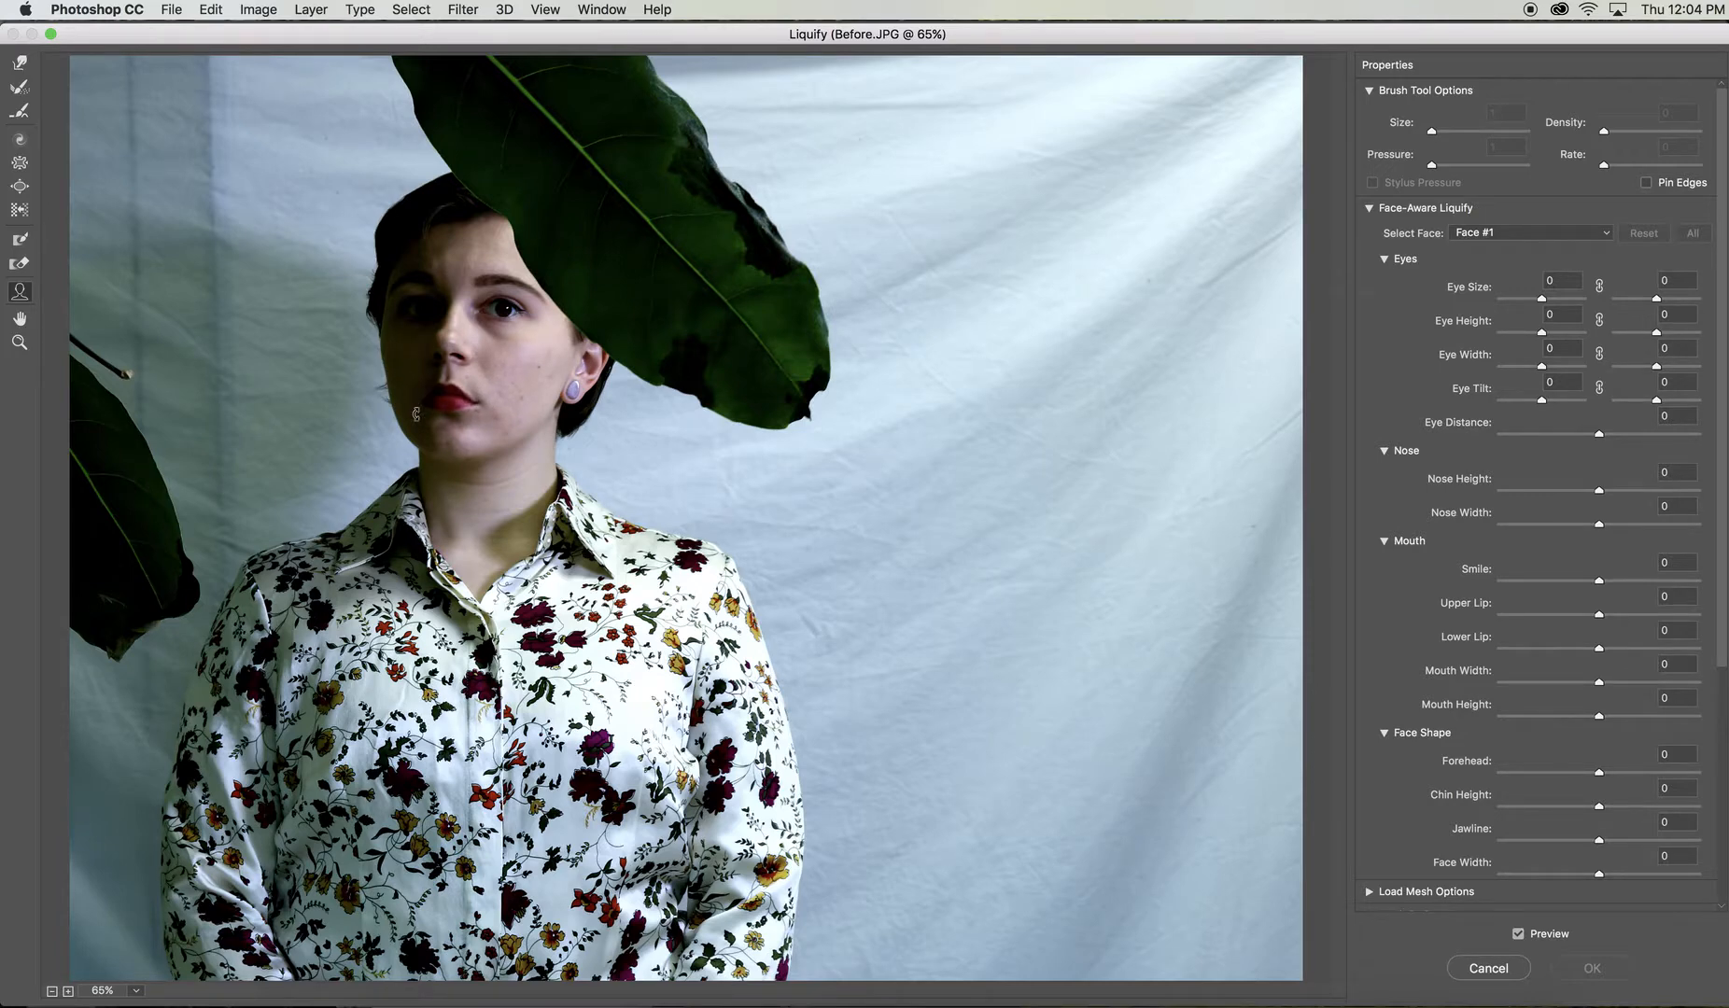
{"action": "left_click_drag", "start_coordinate": [416, 412], "coordinate": [414, 390]}
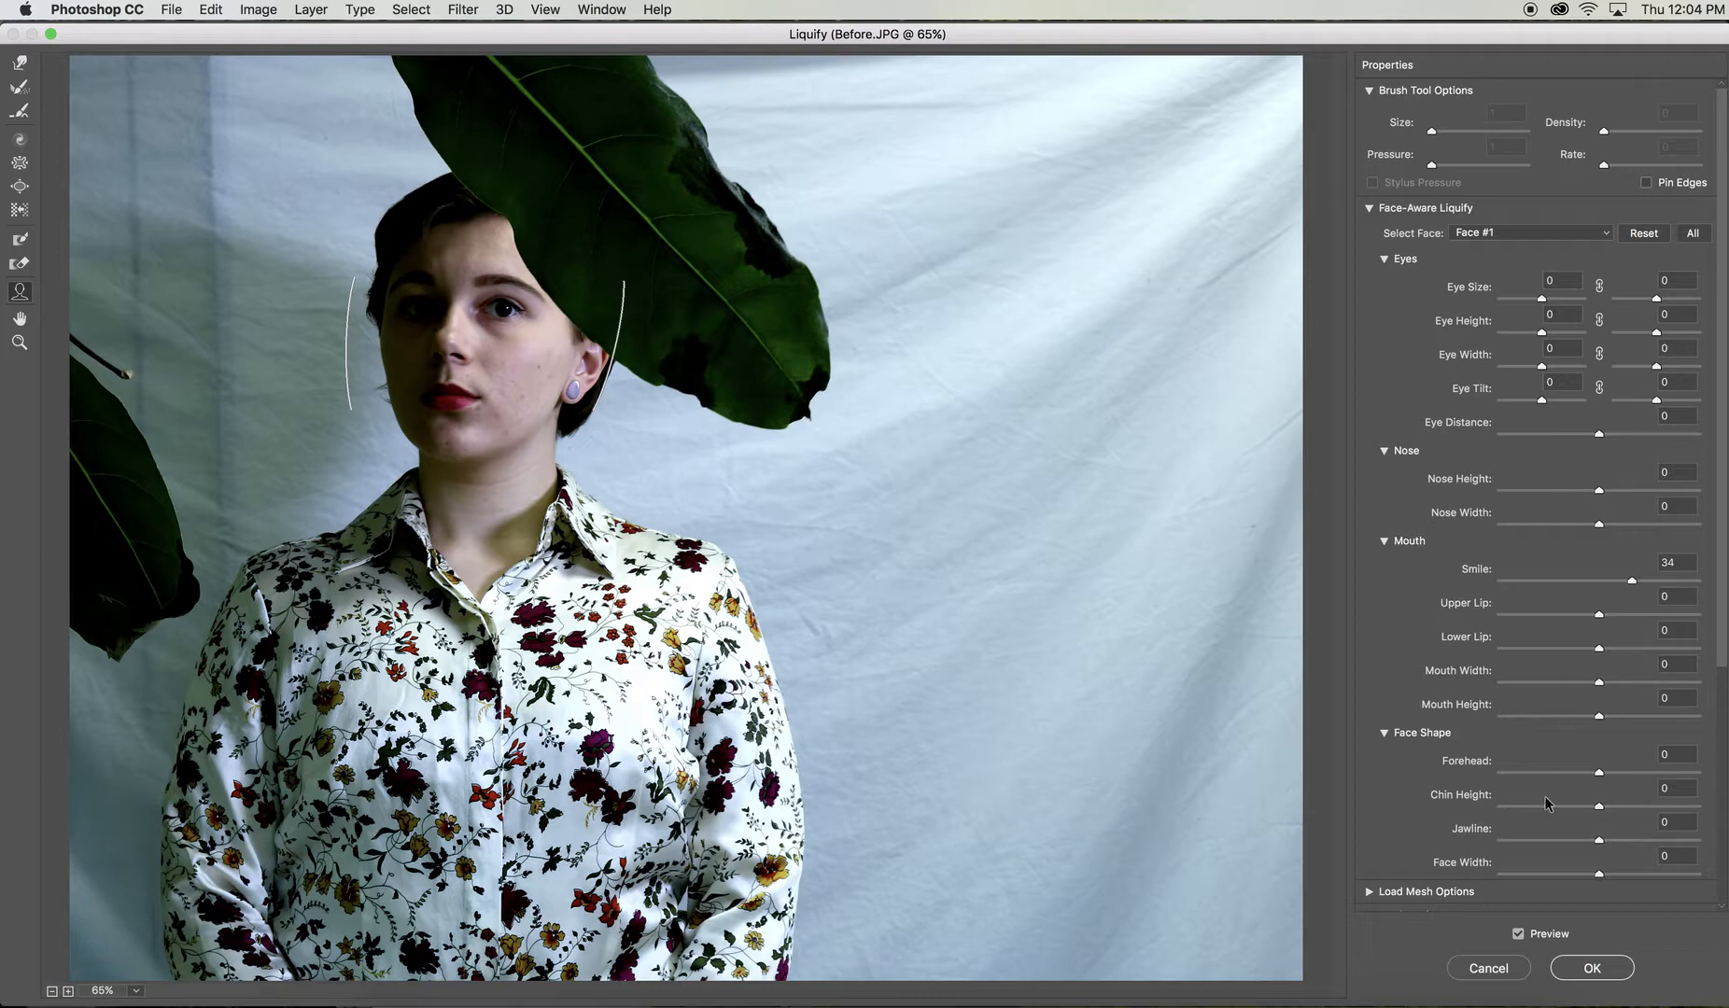
Link the two eye sizes and set them to 26, Eye Distance to 32, Nose Height to 30 and Nose Width to -100.
{"action": "left_click", "coordinate": [1597, 288]}
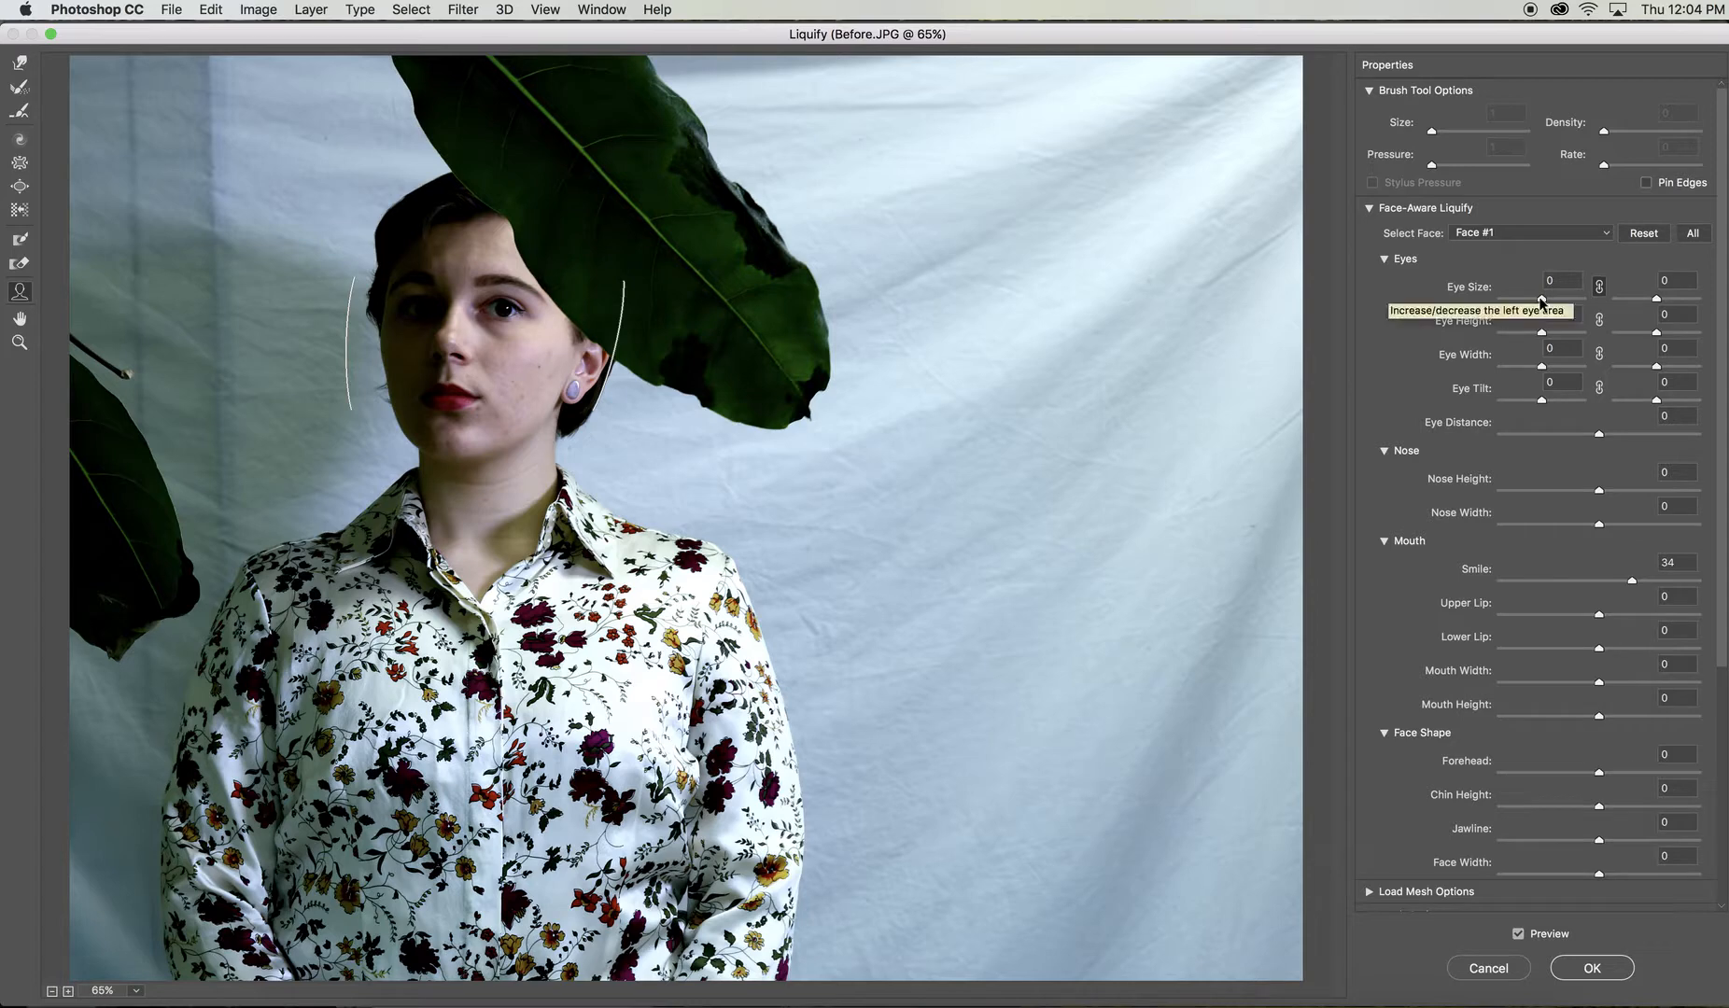
{"action": "mouse_move", "coordinate": [1541, 301]}
{"action": "left_mouse_down"}
{"action": "mouse_move", "coordinate": [1474, 316]}
{"action": "mouse_move", "coordinate": [1584, 305]}
{"action": "mouse_move", "coordinate": [1551, 315]}
{"action": "left_mouse_up"}
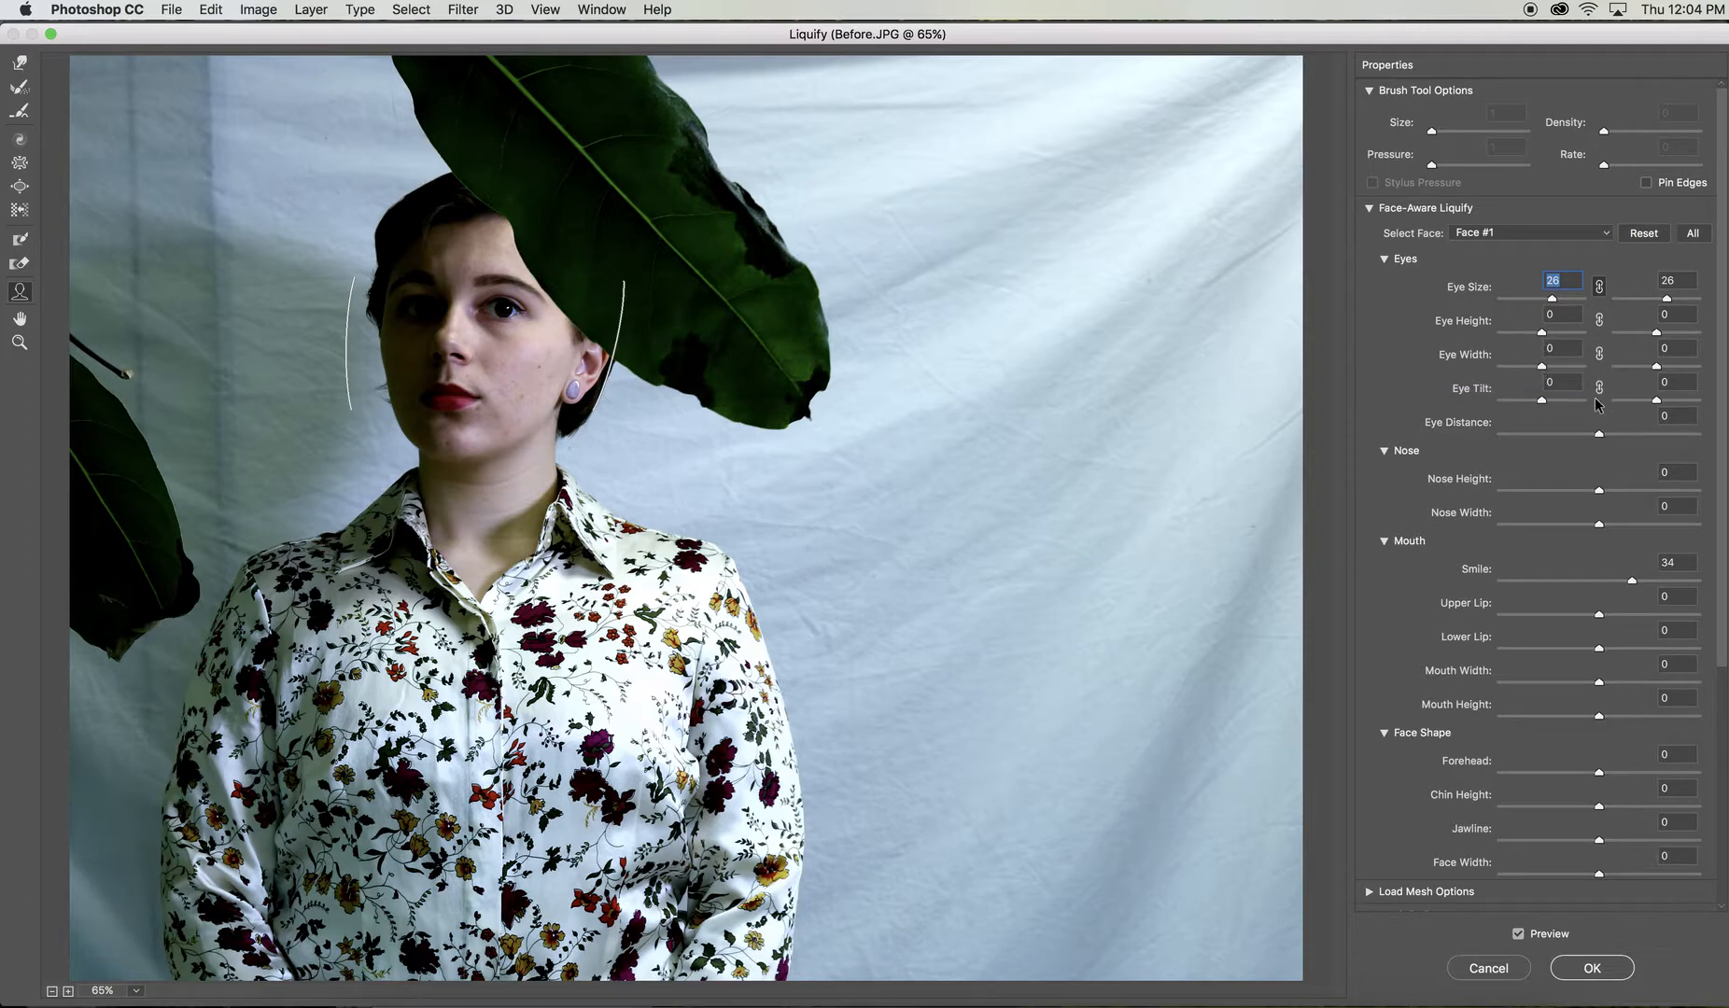
{"action": "left_click", "coordinate": [1598, 435]}
{"action": "mouse_move", "coordinate": [1599, 433]}
{"action": "left_mouse_down"}
{"action": "mouse_move", "coordinate": [1561, 439]}
{"action": "mouse_move", "coordinate": [1615, 438]}
{"action": "left_mouse_up"}
{"action": "mouse_move", "coordinate": [1599, 492]}
{"action": "left_mouse_down"}
{"action": "mouse_move", "coordinate": [1576, 492]}
{"action": "mouse_move", "coordinate": [1614, 498]}
{"action": "left_mouse_up"}
{"action": "left_click_drag", "start_coordinate": [1600, 521], "coordinate": [1476, 545]}
Adjust the mouth to a Smile of -60, an Upper Lip of 40 and a Mouth Height of 5.
{"action": "left_click_drag", "start_coordinate": [1630, 580], "coordinate": [1535, 590]}
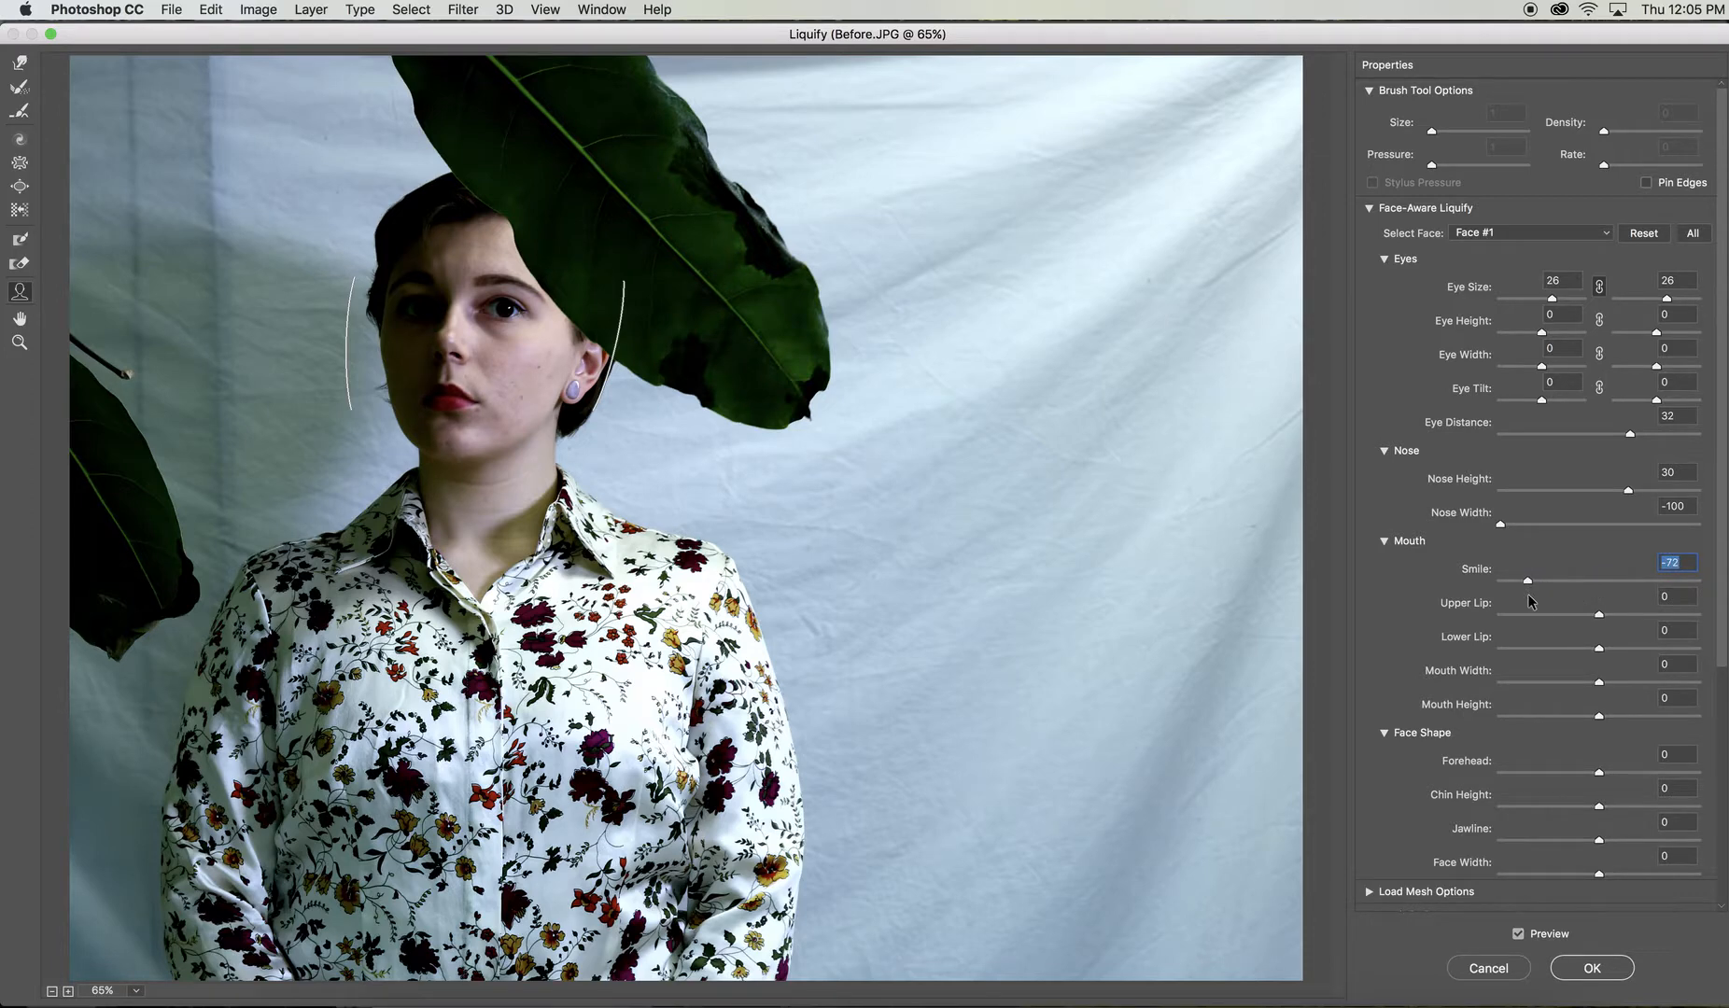
{"action": "left_click_drag", "start_coordinate": [1527, 602], "coordinate": [1526, 602]}
{"action": "left_click_drag", "start_coordinate": [1526, 586], "coordinate": [1541, 588]}
{"action": "left_click_drag", "start_coordinate": [1539, 586], "coordinate": [1541, 586]}
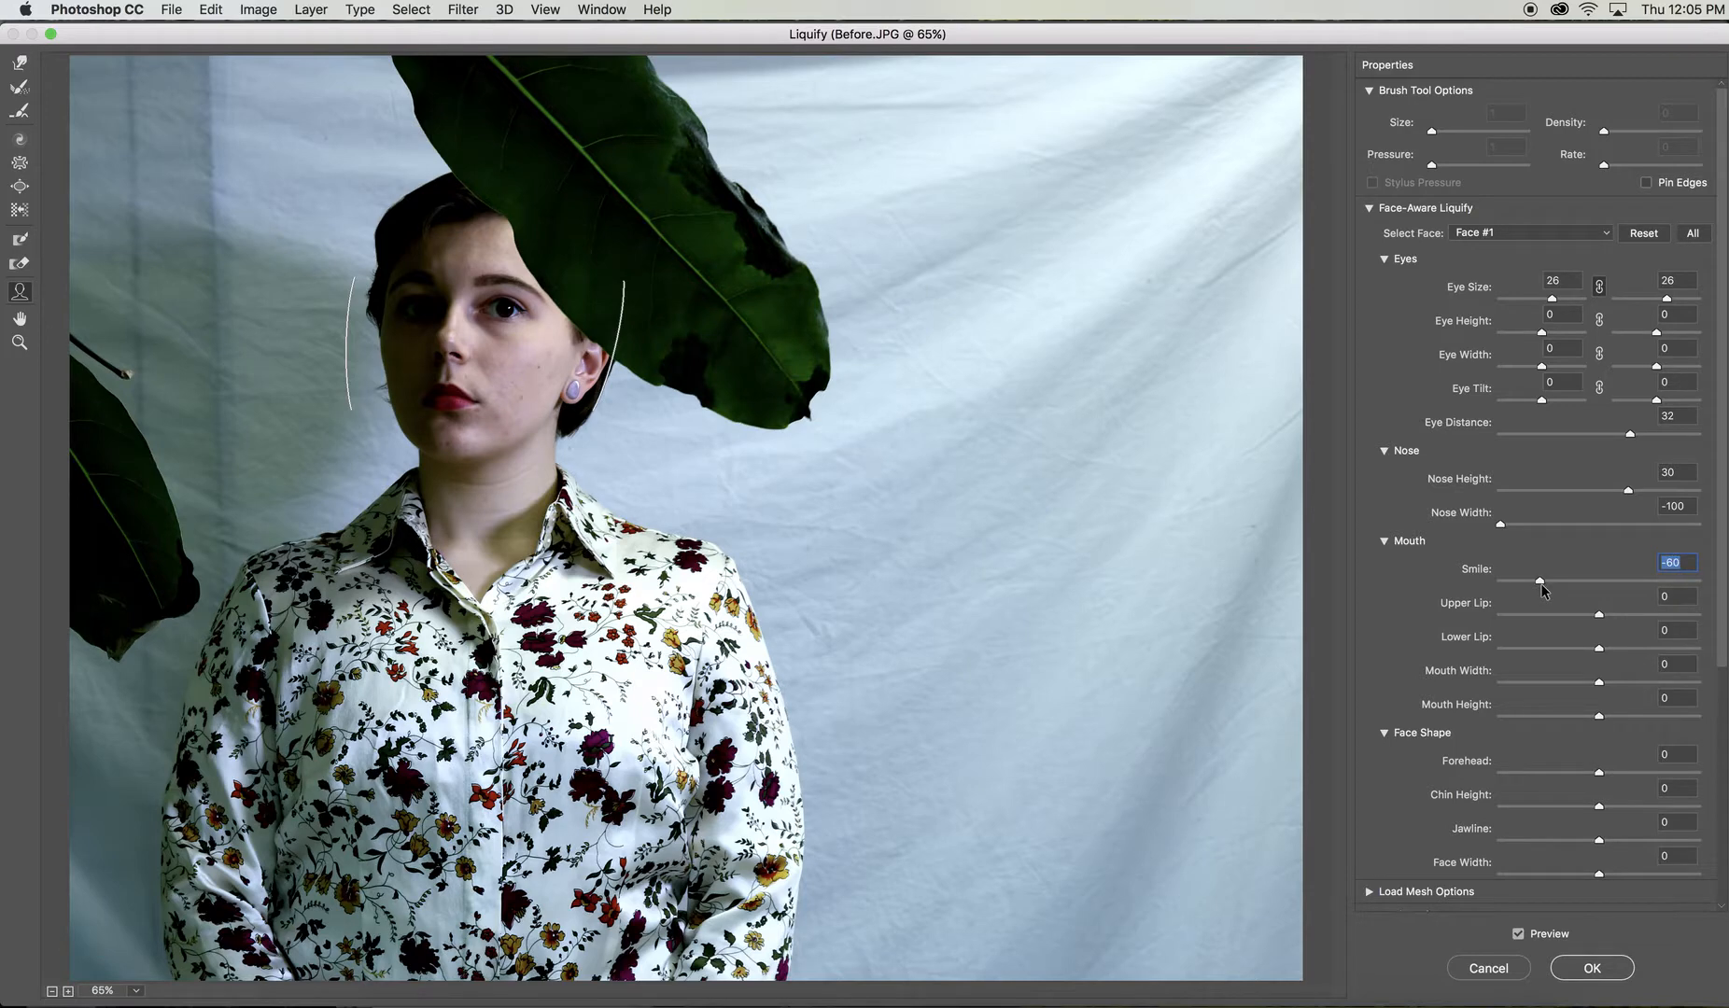
{"action": "left_click", "coordinate": [1598, 616]}
{"action": "left_click_drag", "start_coordinate": [1586, 621], "coordinate": [1623, 621]}
{"action": "left_click", "coordinate": [1598, 719]}
{"action": "mouse_move", "coordinate": [1605, 715]}
{"action": "left_mouse_down"}
{"action": "mouse_move", "coordinate": [1581, 717]}
{"action": "mouse_move", "coordinate": [1601, 717]}
{"action": "left_mouse_up"}
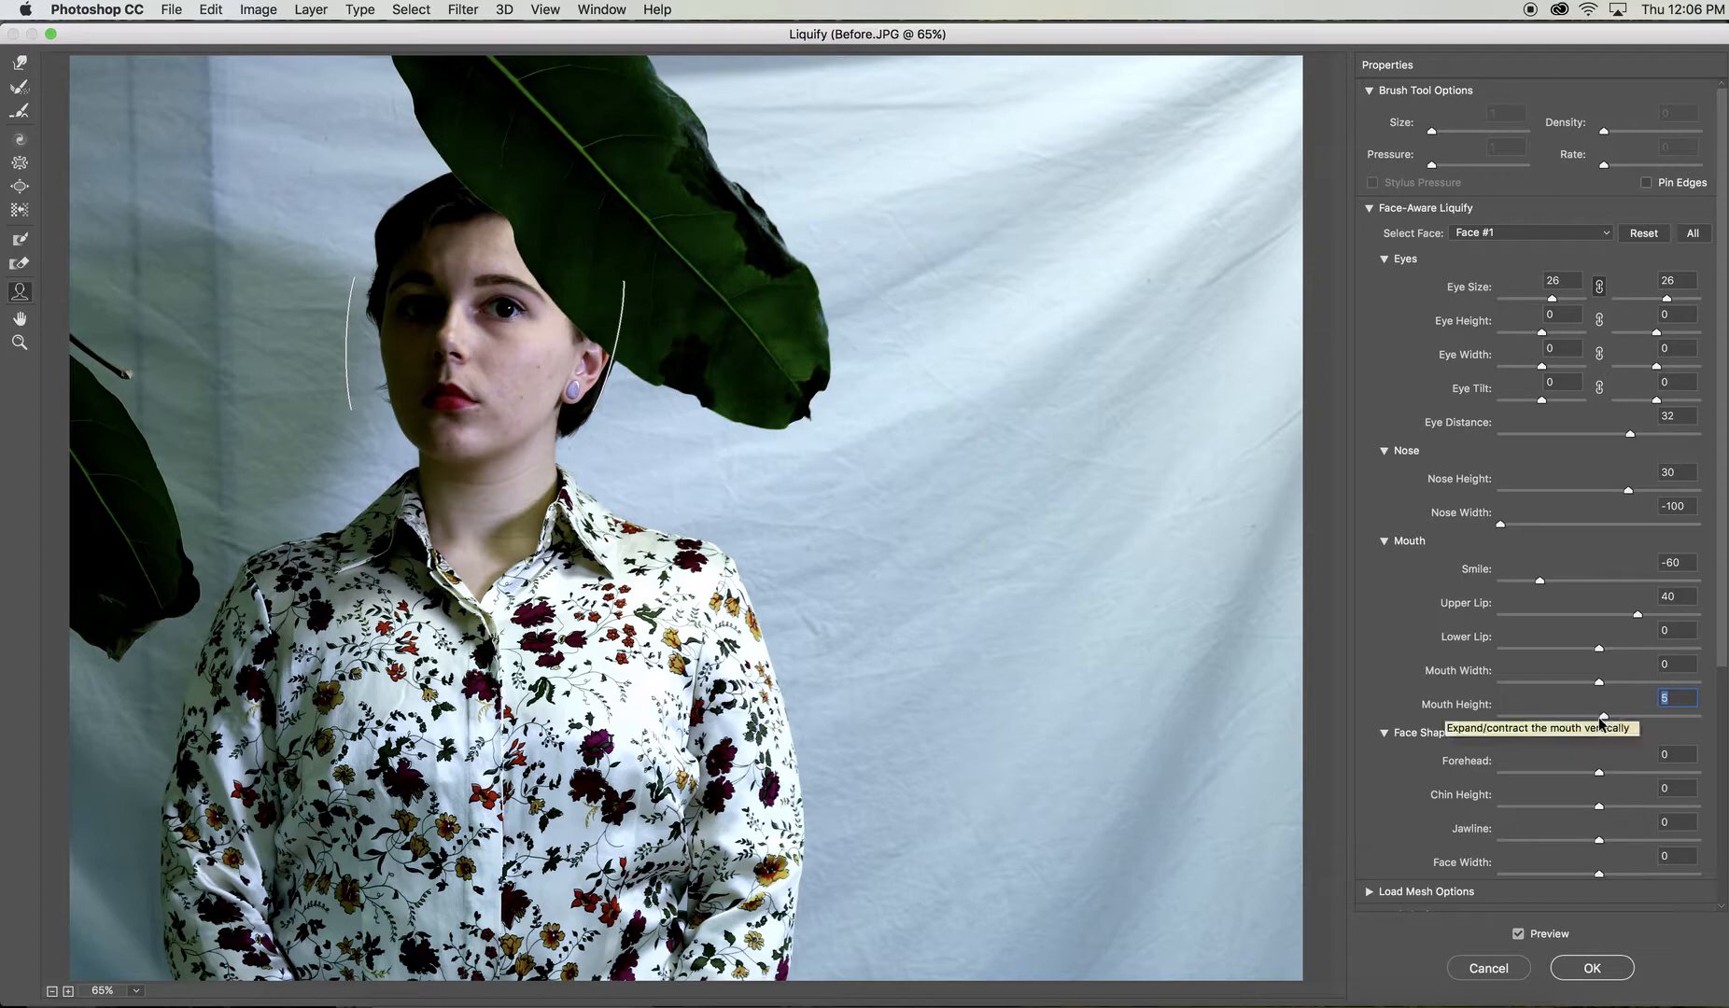
Adjust the face shape to a Jawline of -30, a Forehead of 15 and a Face Width of -15.
{"action": "scroll", "coordinate": [1559, 827], "scroll_direction": "down", "scroll_amount": 5}
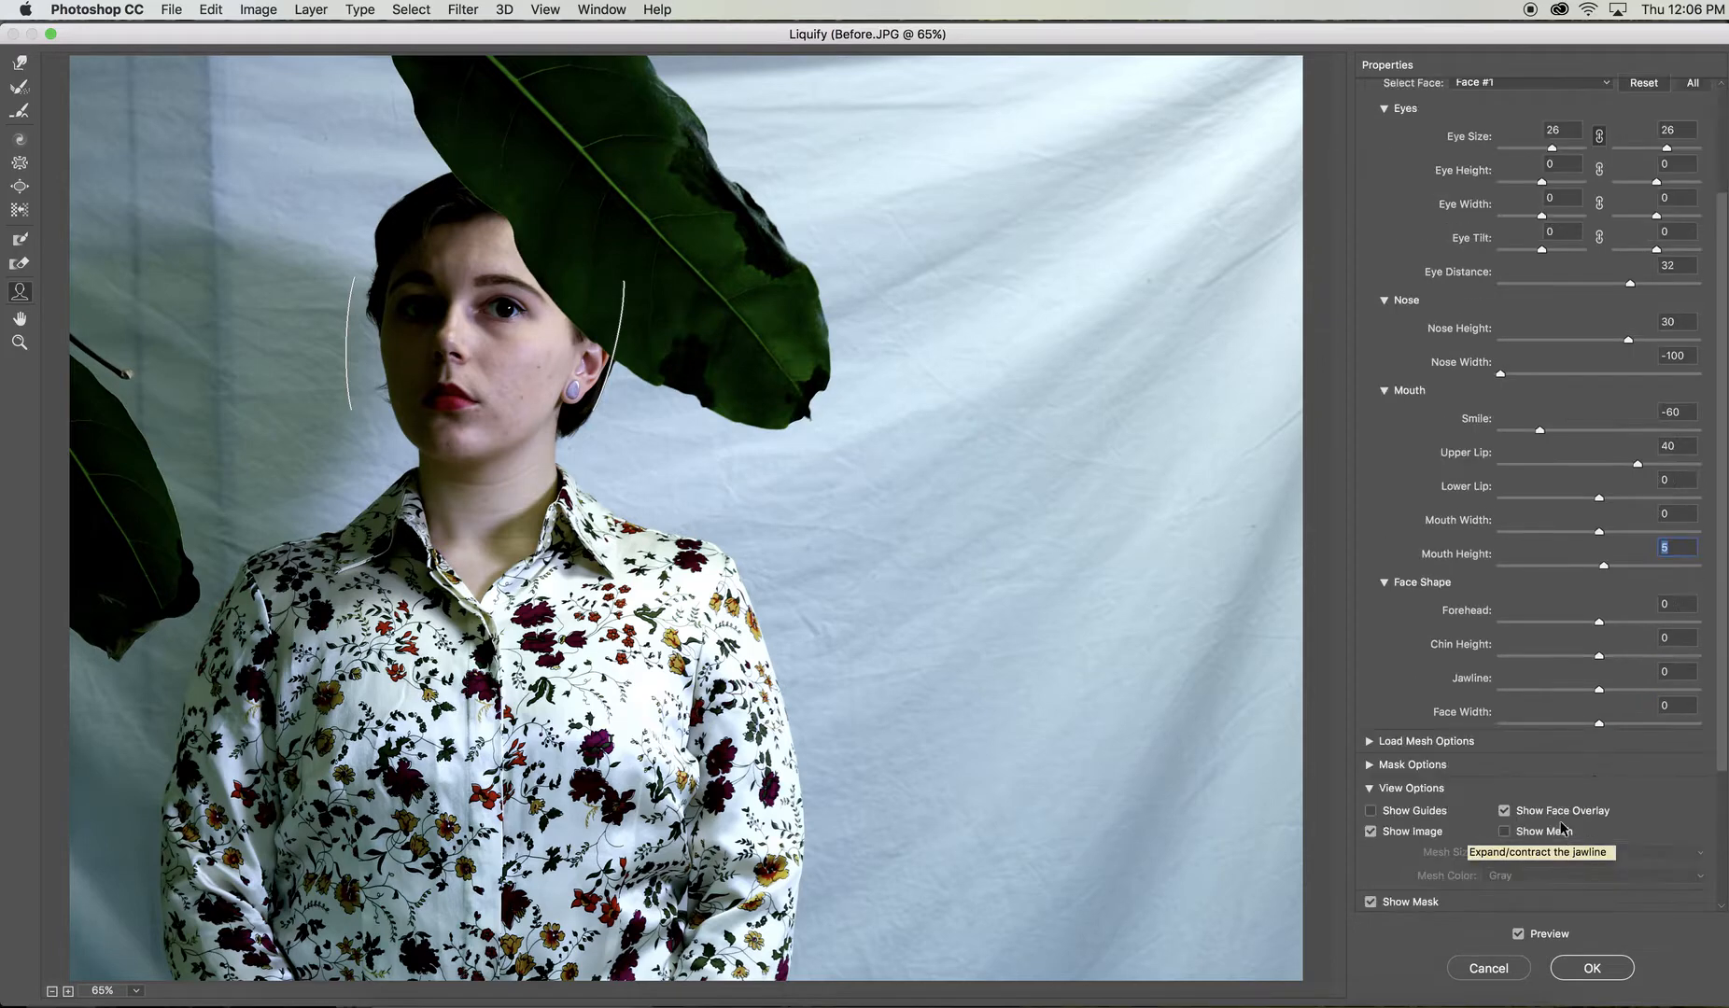
{"action": "scroll", "coordinate": [1561, 826], "scroll_direction": "up", "scroll_amount": 3}
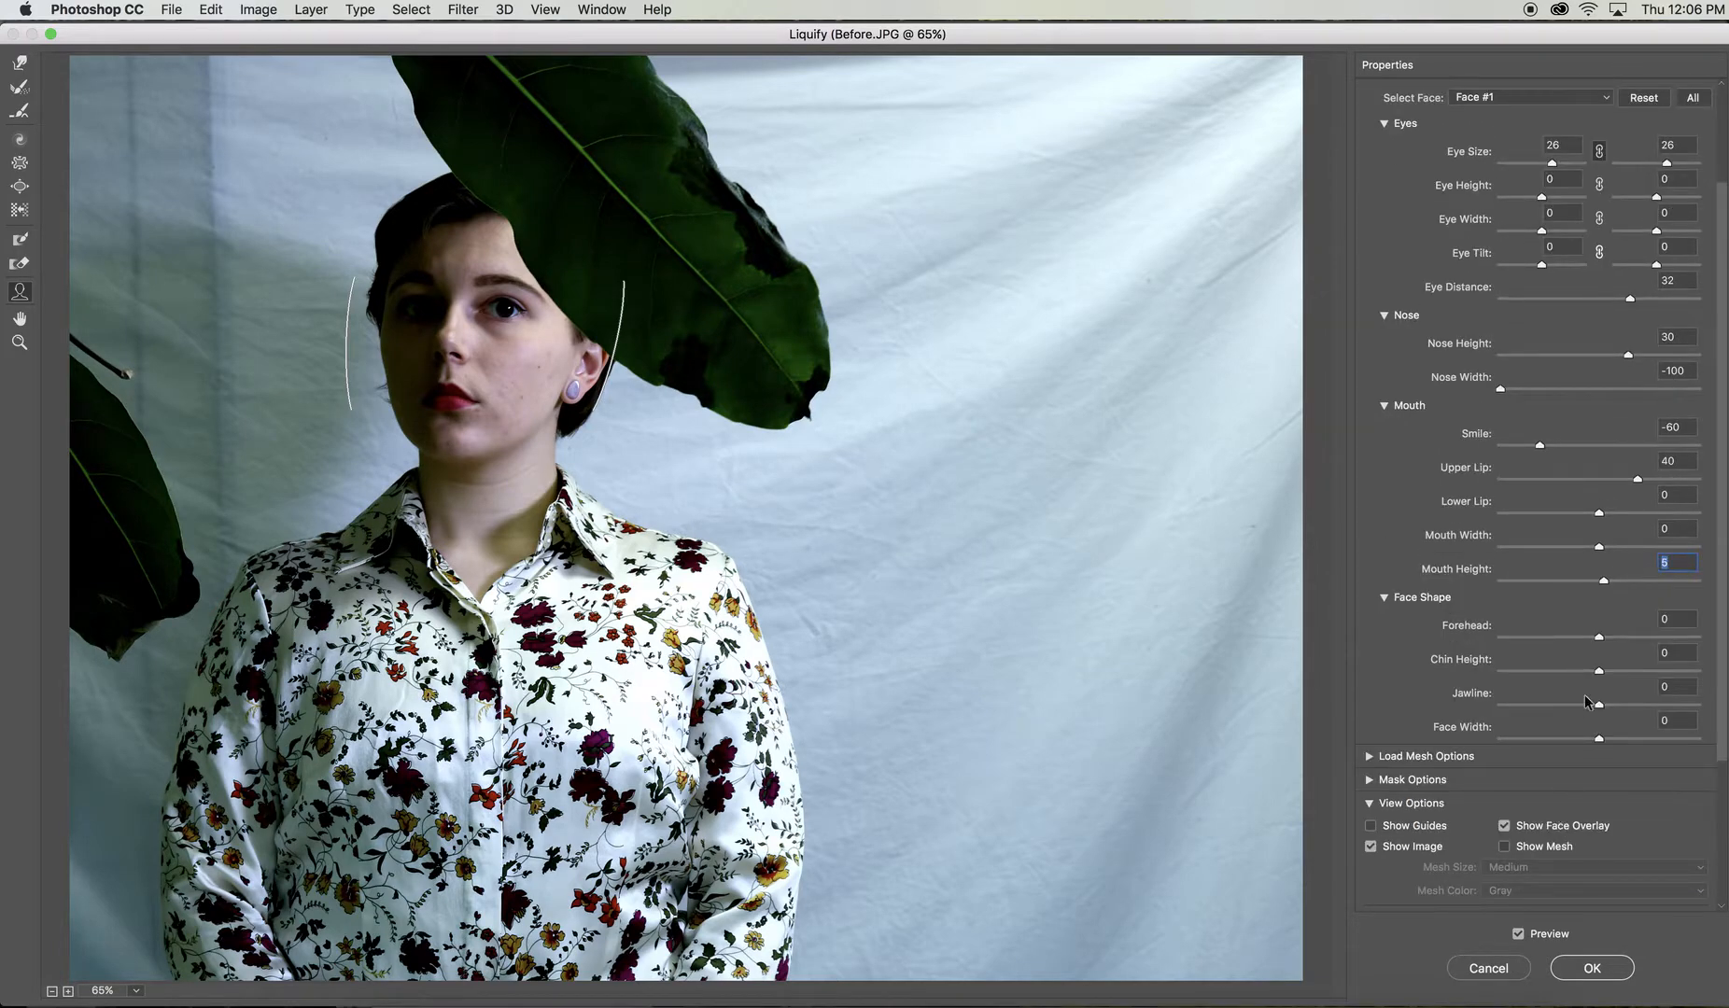
{"action": "left_click_drag", "start_coordinate": [1596, 705], "coordinate": [1568, 720]}
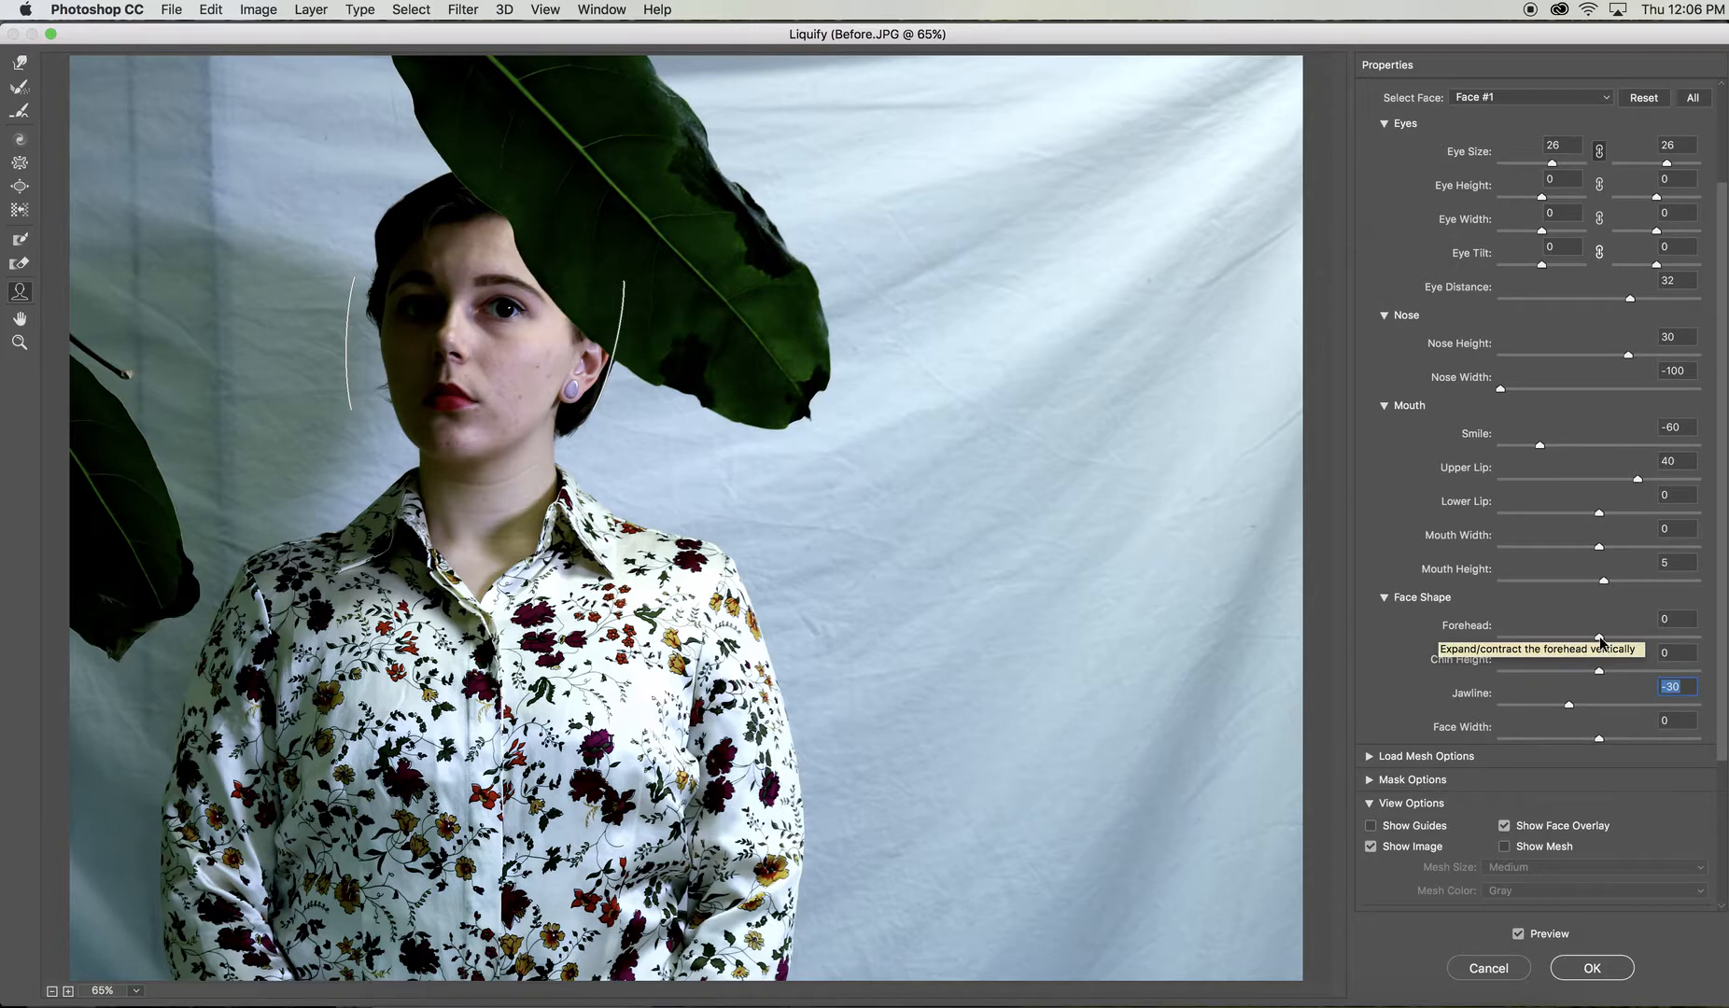
{"action": "mouse_move", "coordinate": [1599, 636]}
{"action": "left_mouse_down"}
{"action": "mouse_move", "coordinate": [1553, 651]}
{"action": "mouse_move", "coordinate": [1642, 648]}
{"action": "mouse_move", "coordinate": [1618, 651]}
{"action": "left_mouse_up"}
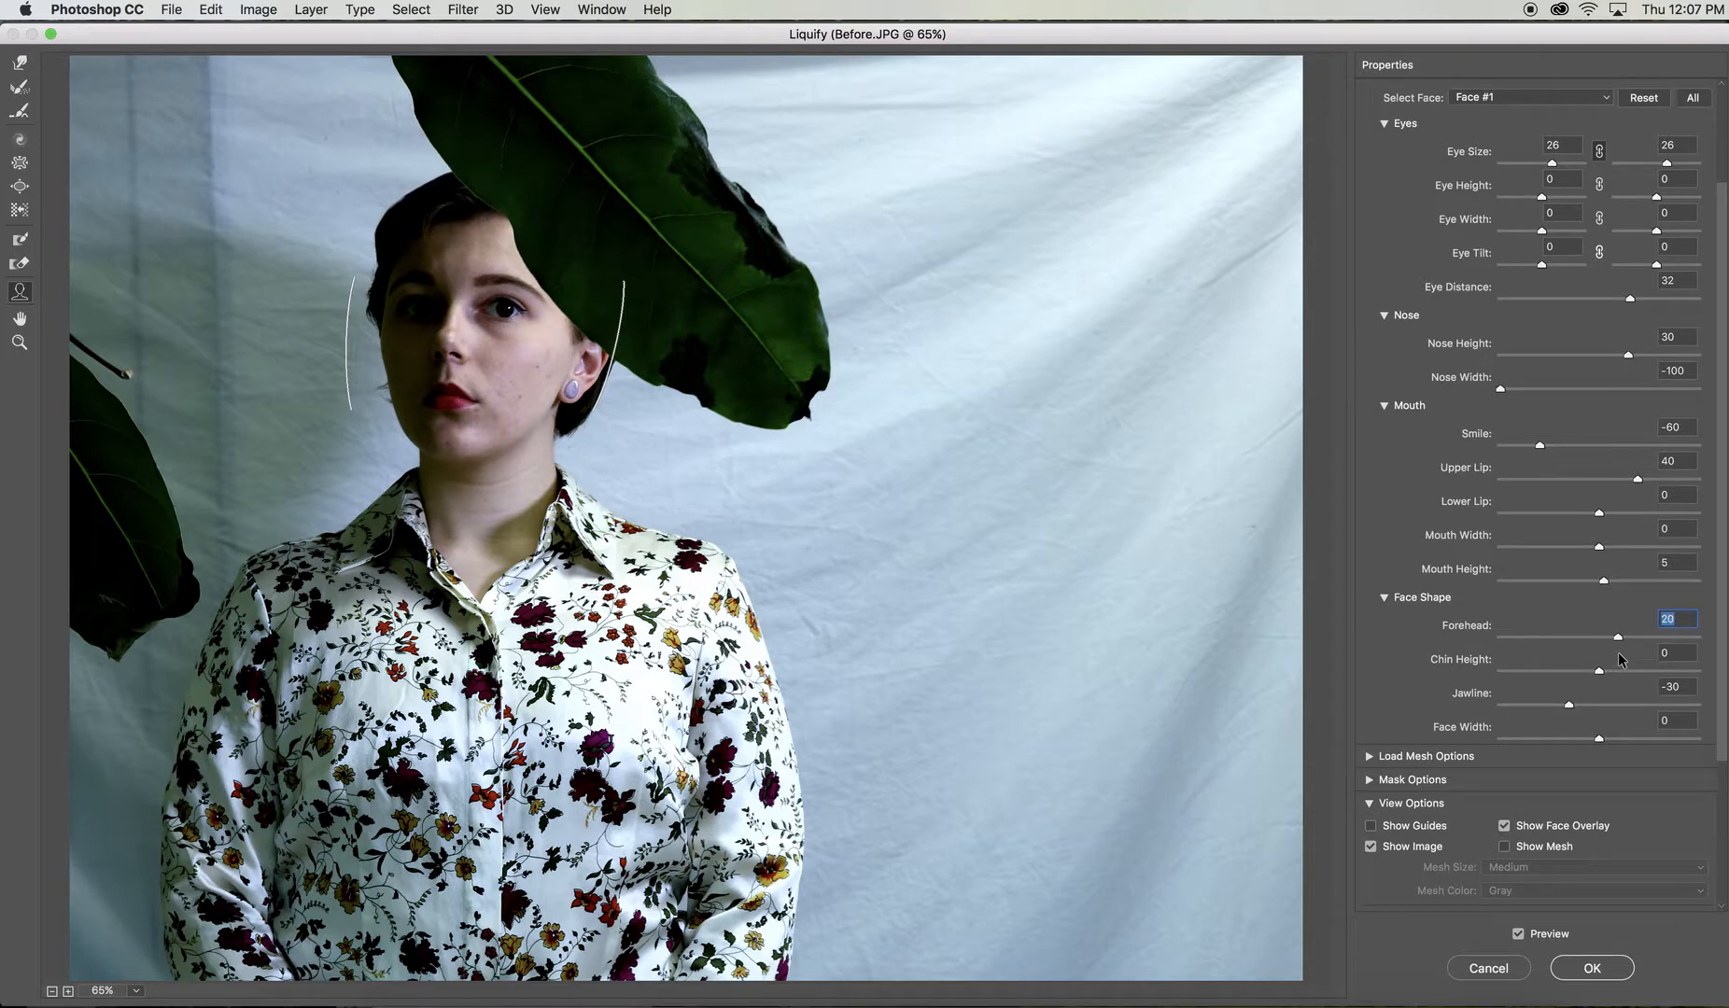
{"action": "mouse_move", "coordinate": [1626, 653]}
{"action": "left_mouse_down"}
{"action": "mouse_move", "coordinate": [1483, 663]}
{"action": "mouse_move", "coordinate": [1614, 660]}
{"action": "left_mouse_up"}
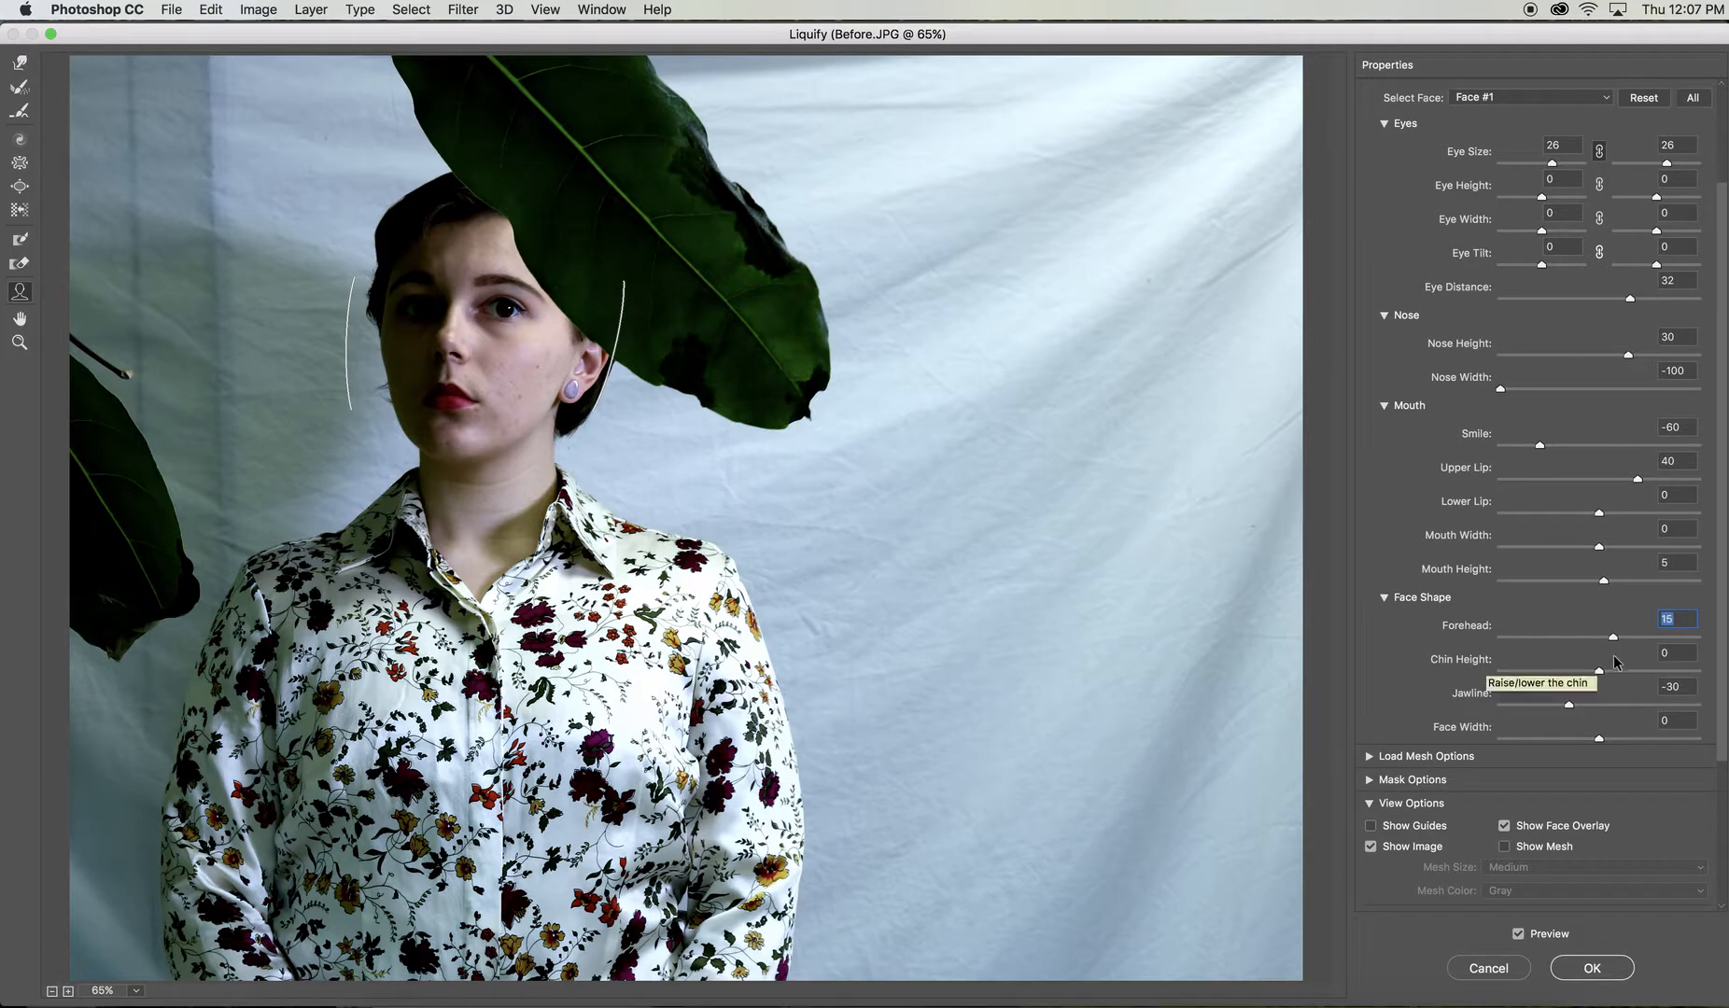
{"action": "left_click_drag", "start_coordinate": [1599, 739], "coordinate": [1587, 746]}
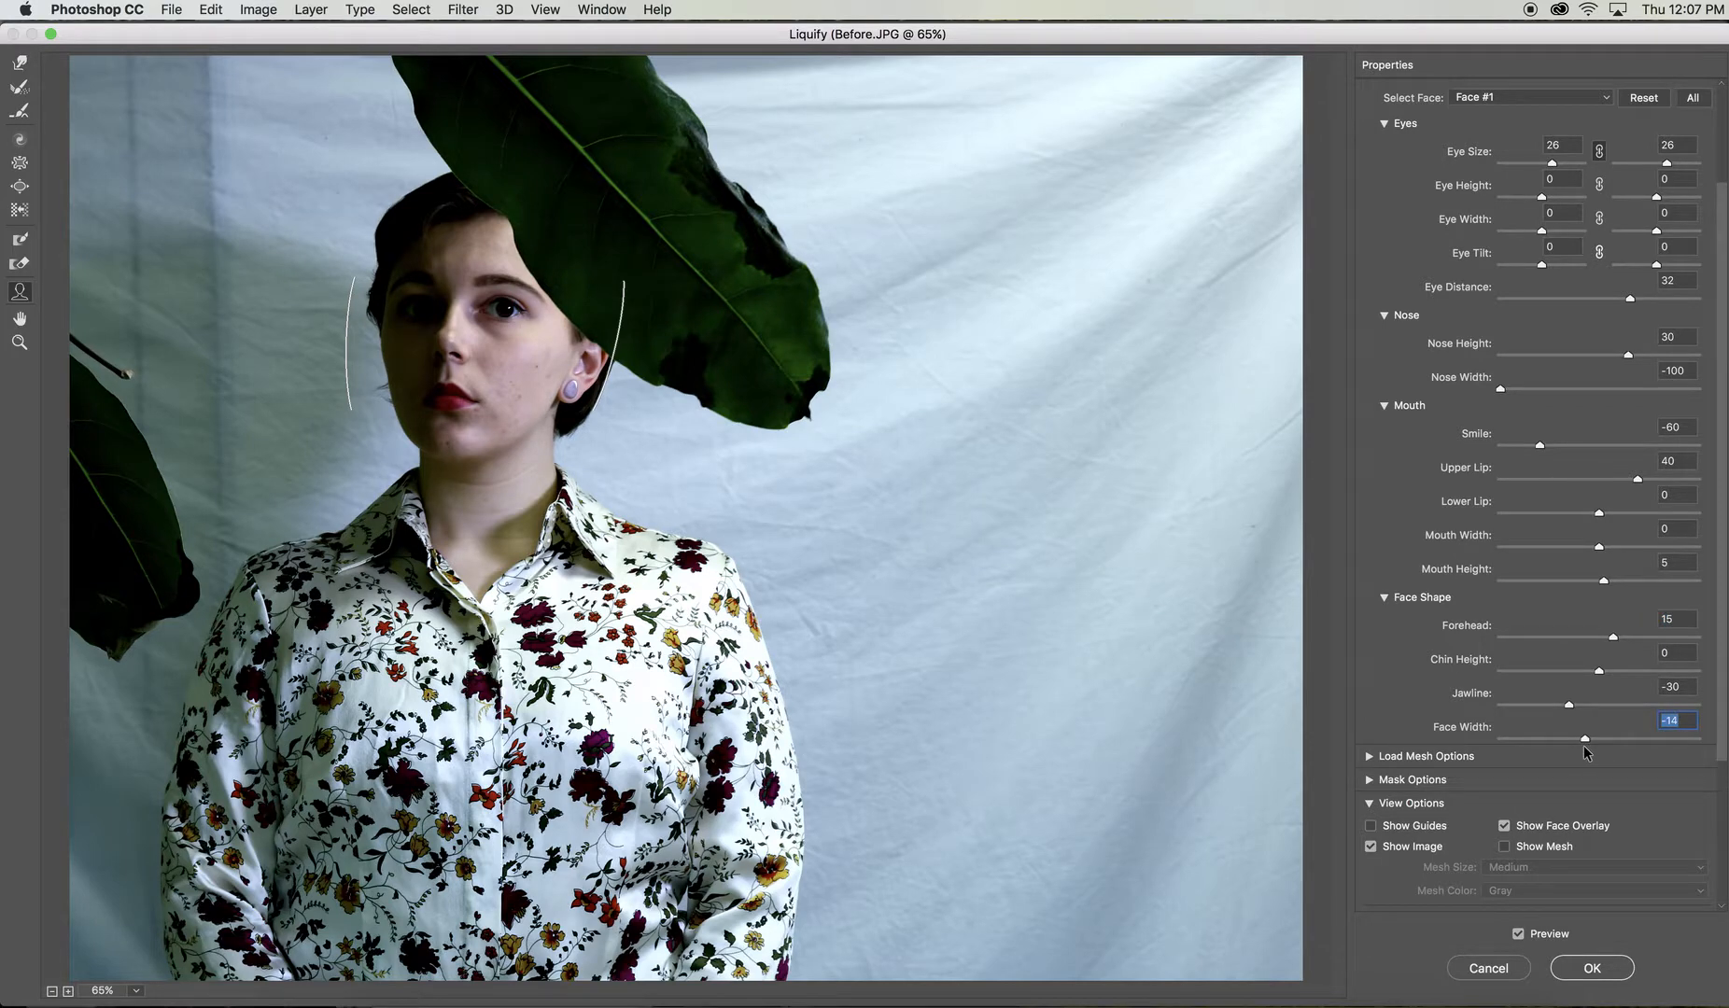
{"action": "left_click_drag", "start_coordinate": [1583, 746], "coordinate": [1581, 766]}
Reshape the face directly on the photo, narrowing its outline to a Face Width of -100 and moving the upper lip to -1.
{"action": "mouse_move", "coordinate": [349, 352]}
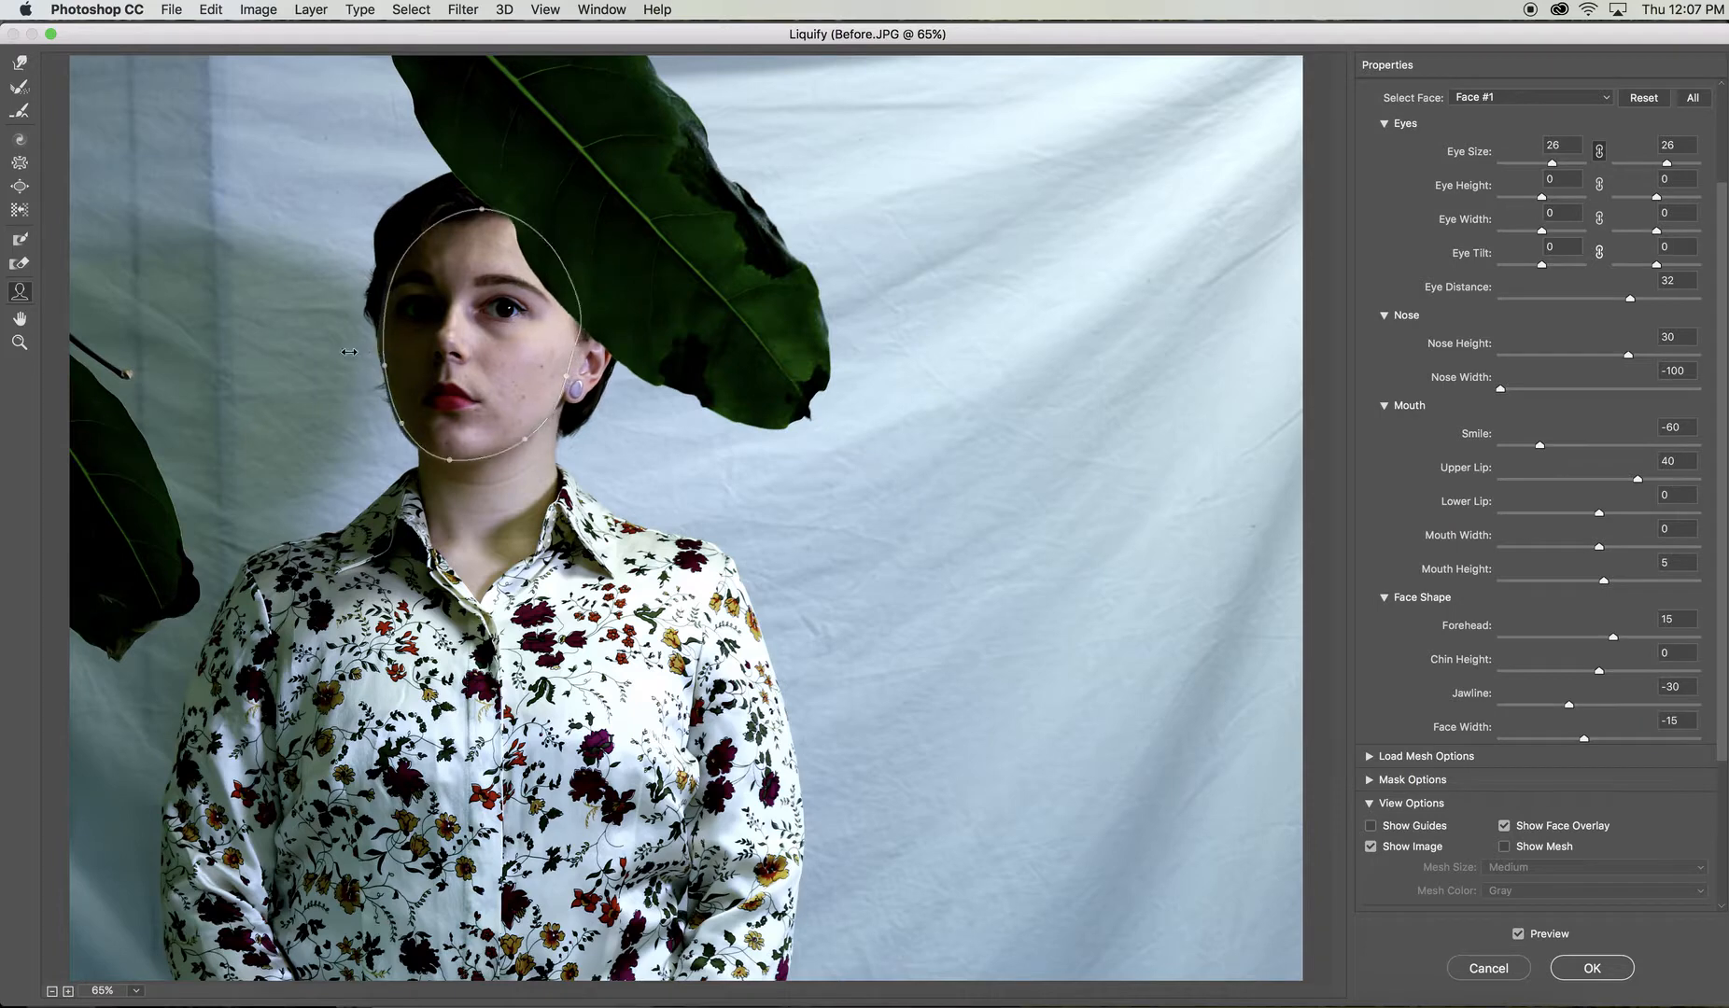
{"action": "mouse_move", "coordinate": [379, 366]}
{"action": "left_mouse_down"}
{"action": "mouse_move", "coordinate": [411, 368]}
{"action": "mouse_move", "coordinate": [361, 370]}
{"action": "mouse_move", "coordinate": [413, 370]}
{"action": "left_mouse_up"}
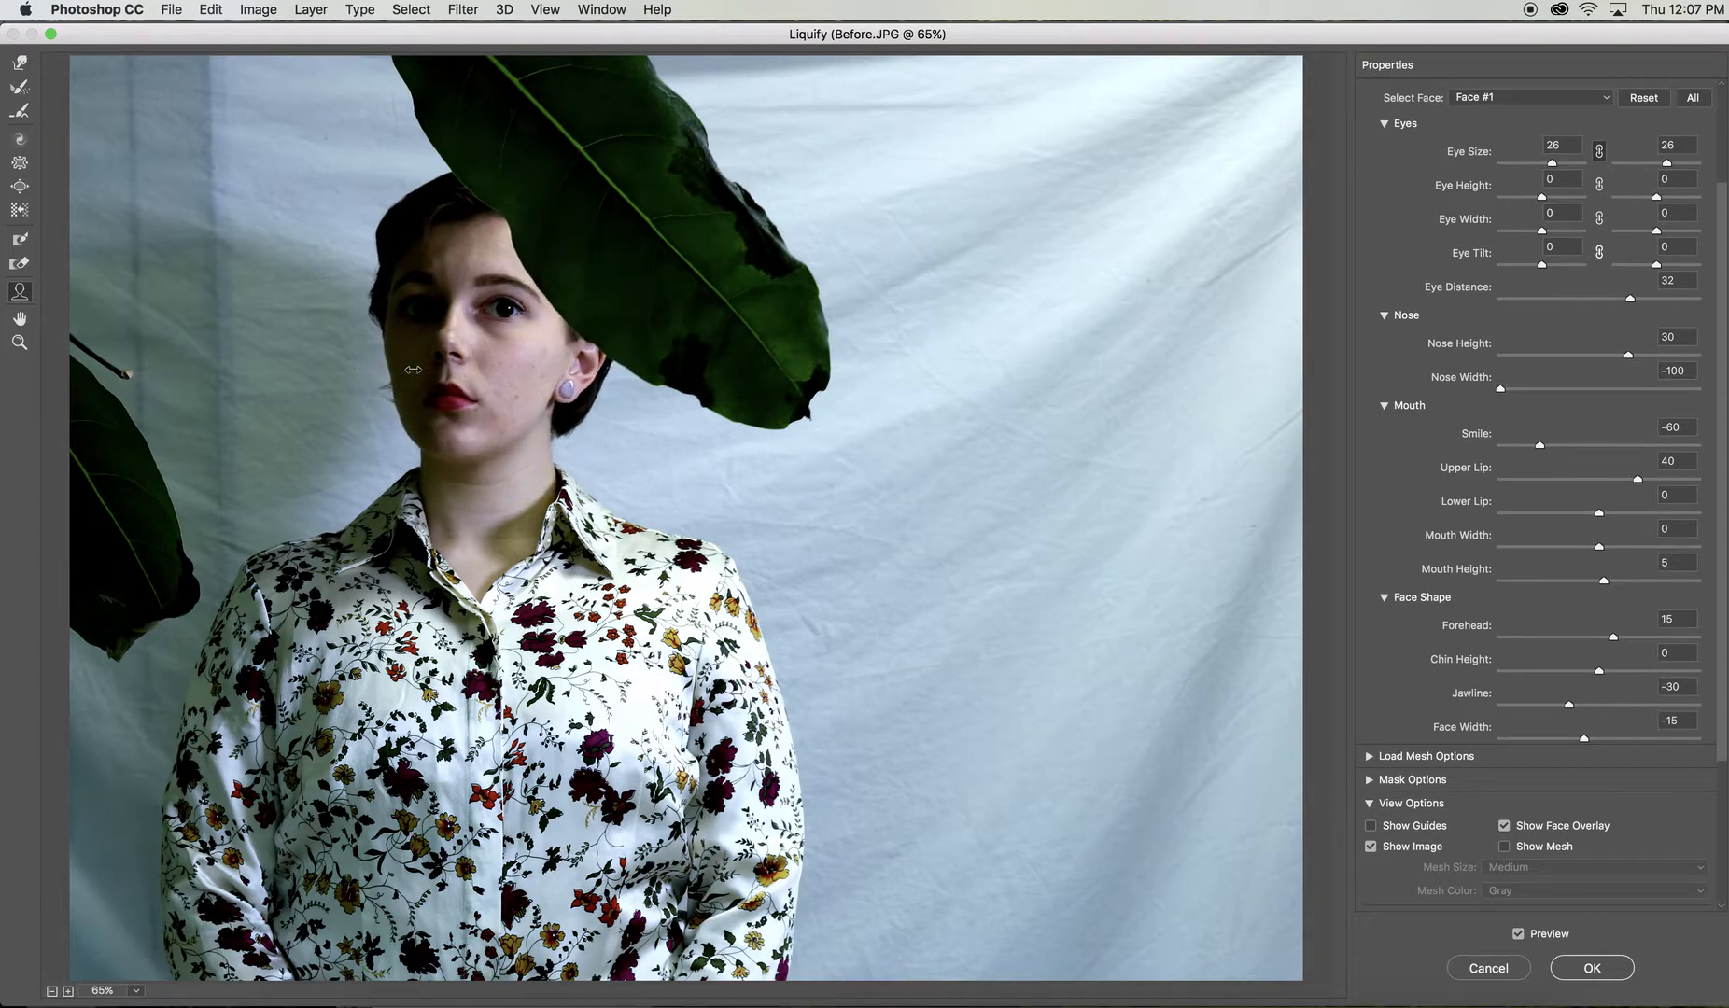
{"action": "mouse_move", "coordinate": [446, 381]}
{"action": "left_click_drag", "start_coordinate": [440, 392], "coordinate": [458, 359]}
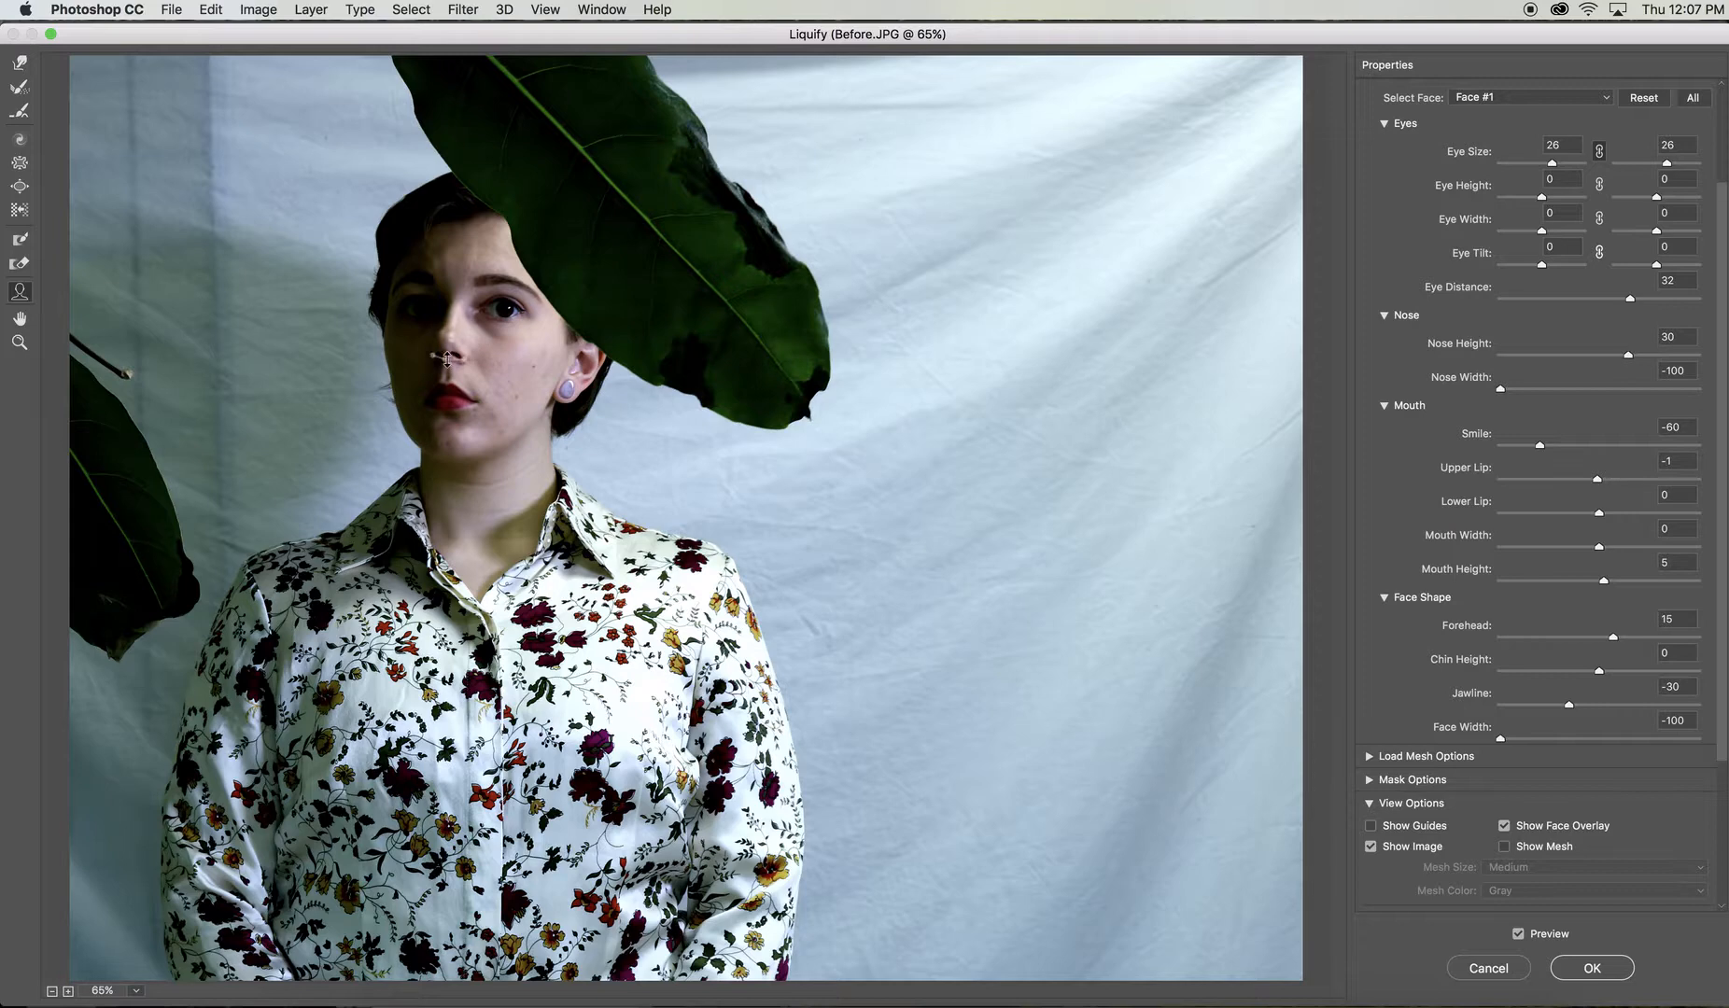